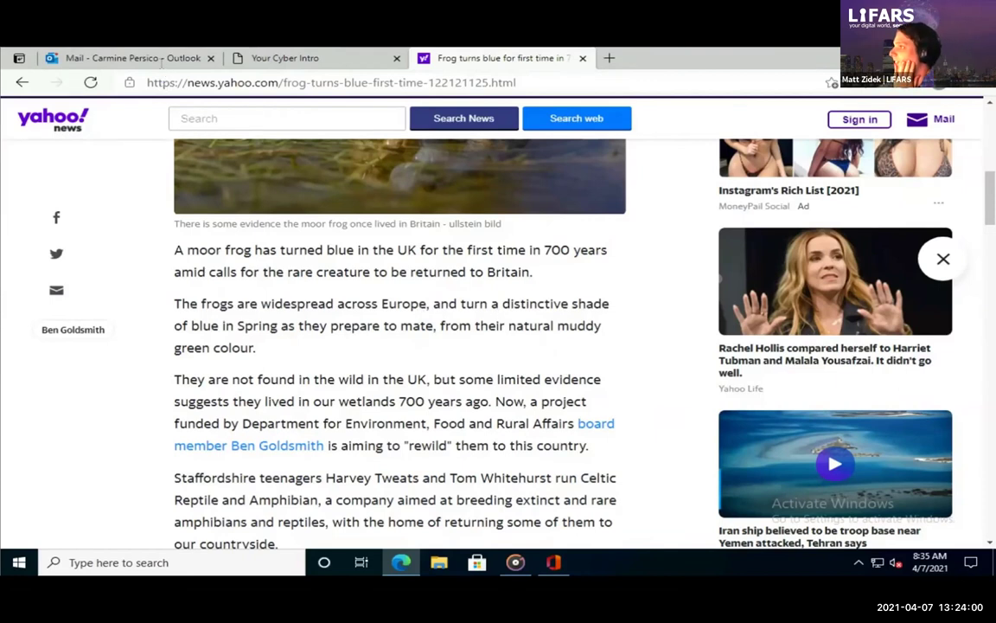
# - Open the Helpdesk 'URGENT: Please update your remote connection software' email in Outlook mail
pyautogui.click(129, 58)
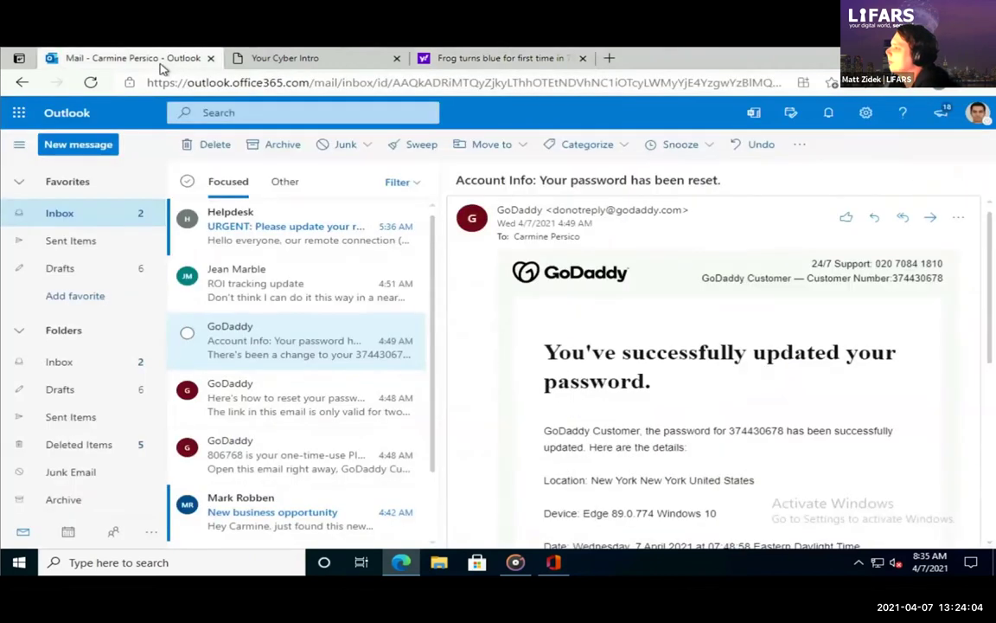
pyautogui.moveTo(298, 248)
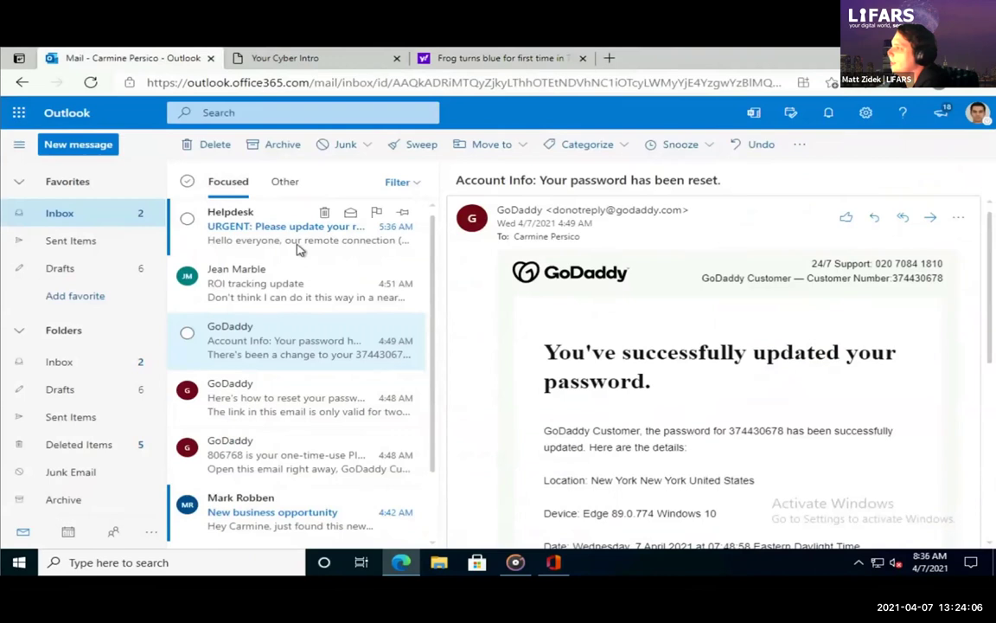
pyautogui.click(299, 249)
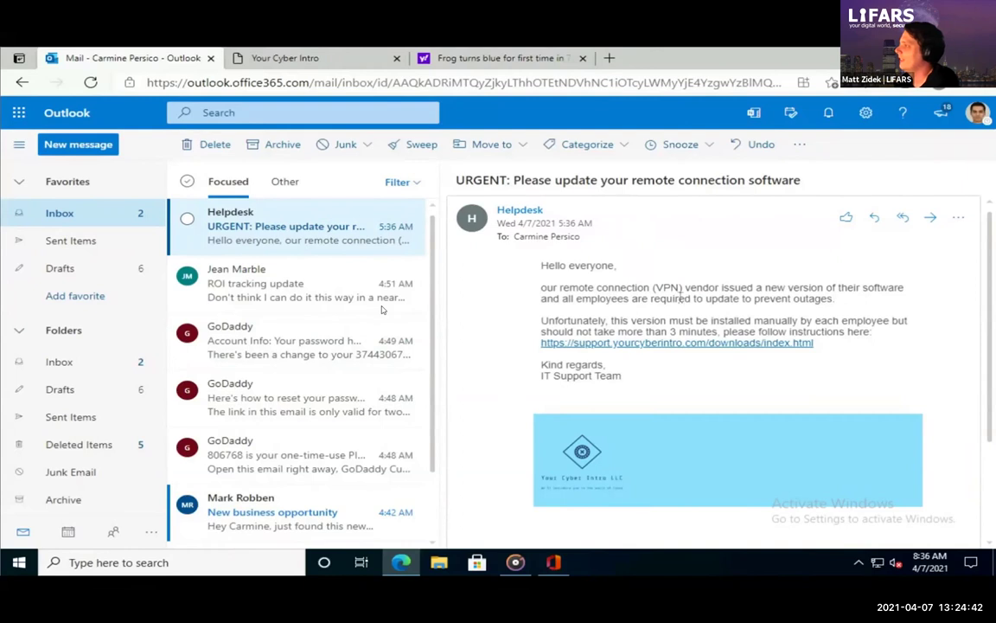
pyautogui.click(522, 211)
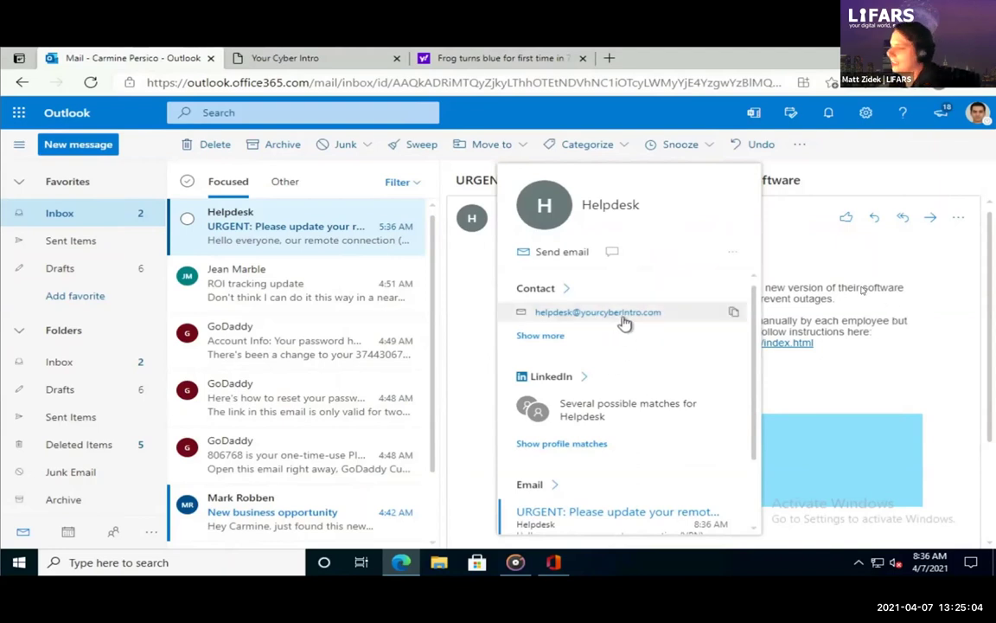
pyautogui.moveTo(598, 312)
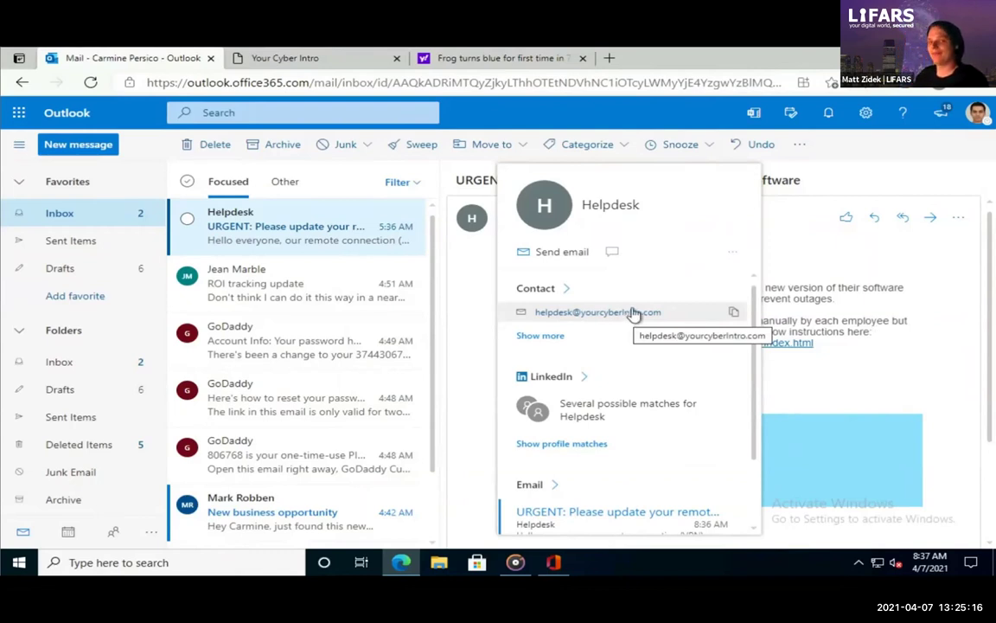
pyautogui.click(803, 288)
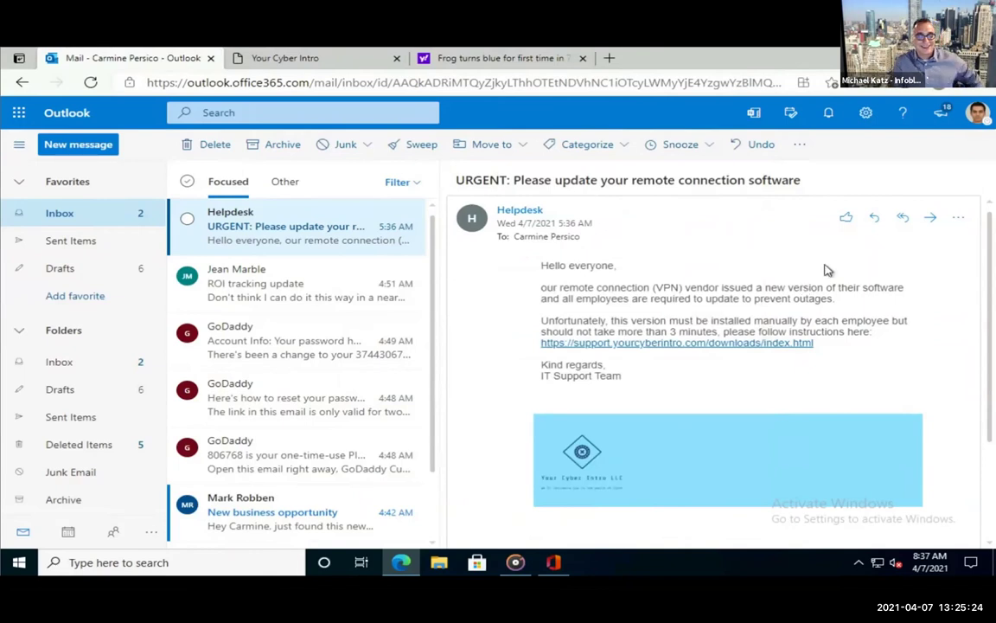
# - Follow the email's support link and run the downloaded update.hta despite the security warning
pyautogui.click(741, 344)
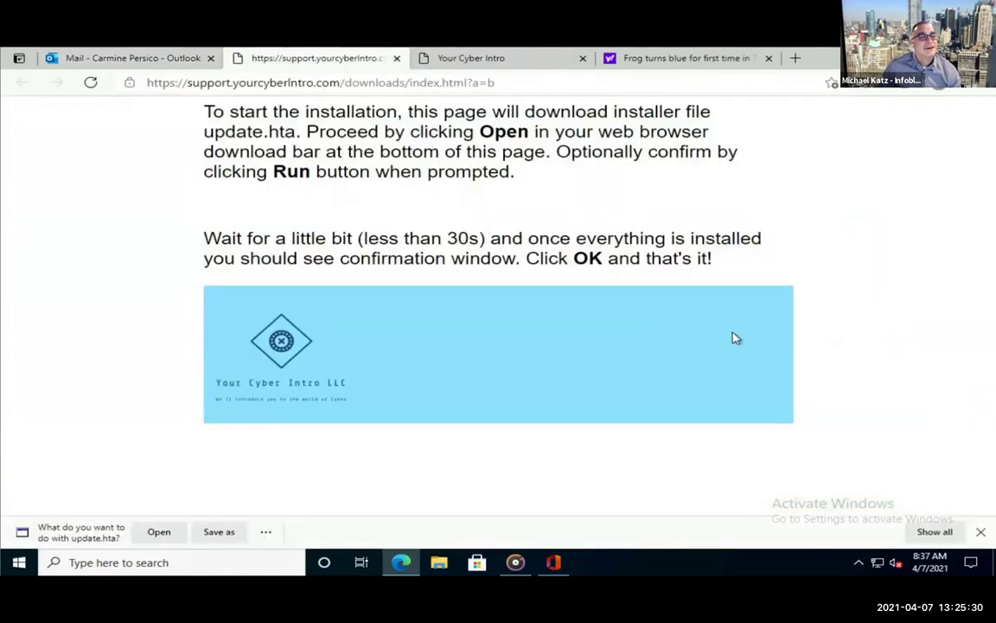
pyautogui.click(153, 537)
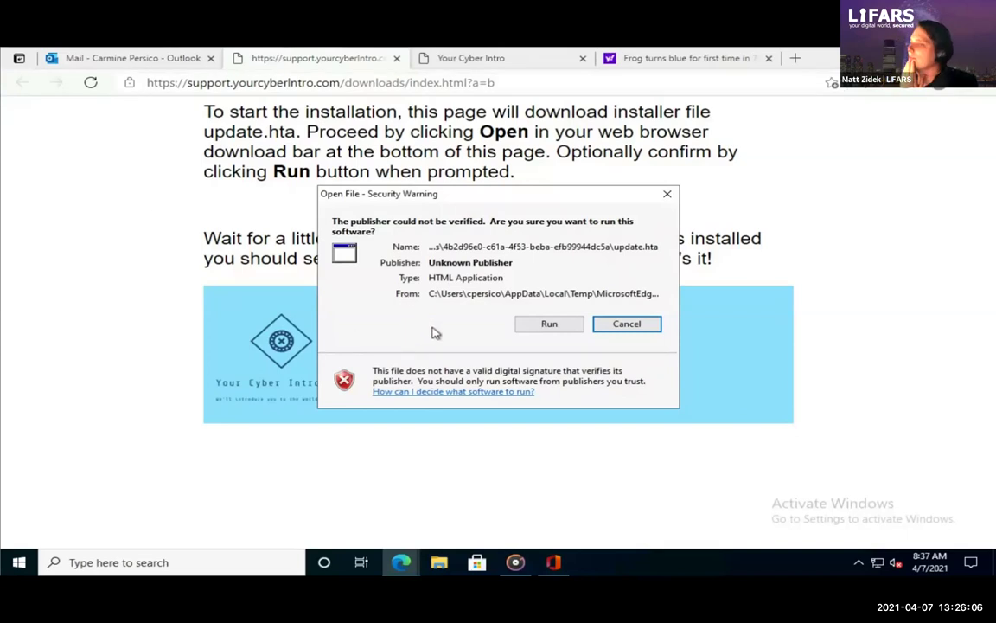
pyautogui.click(529, 327)
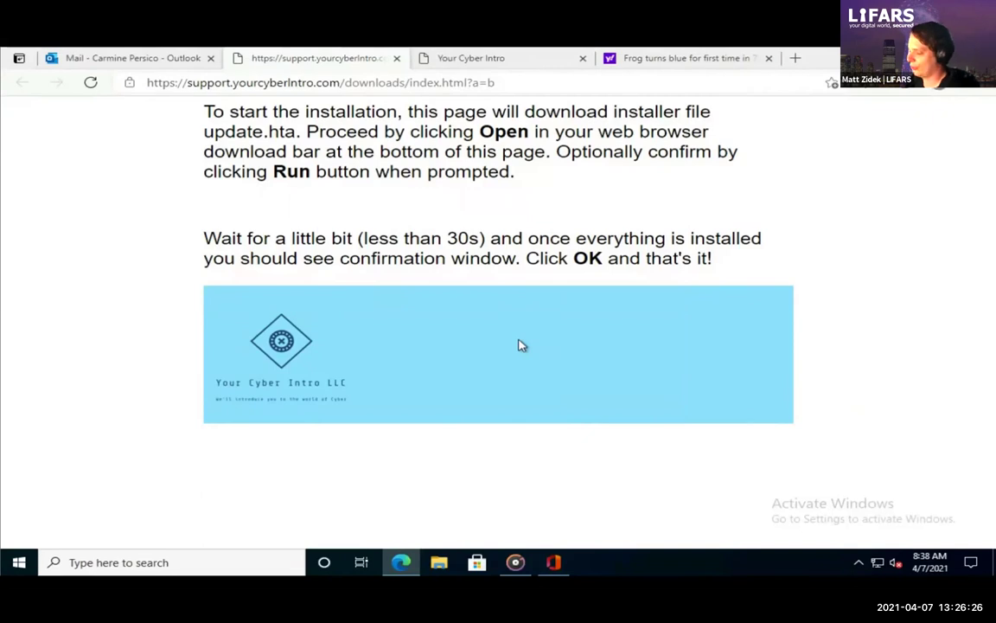
# - Dismiss the Update.hta completion dialog and return to the Yahoo 'Frog turns blue' article
pyautogui.click(521, 345)
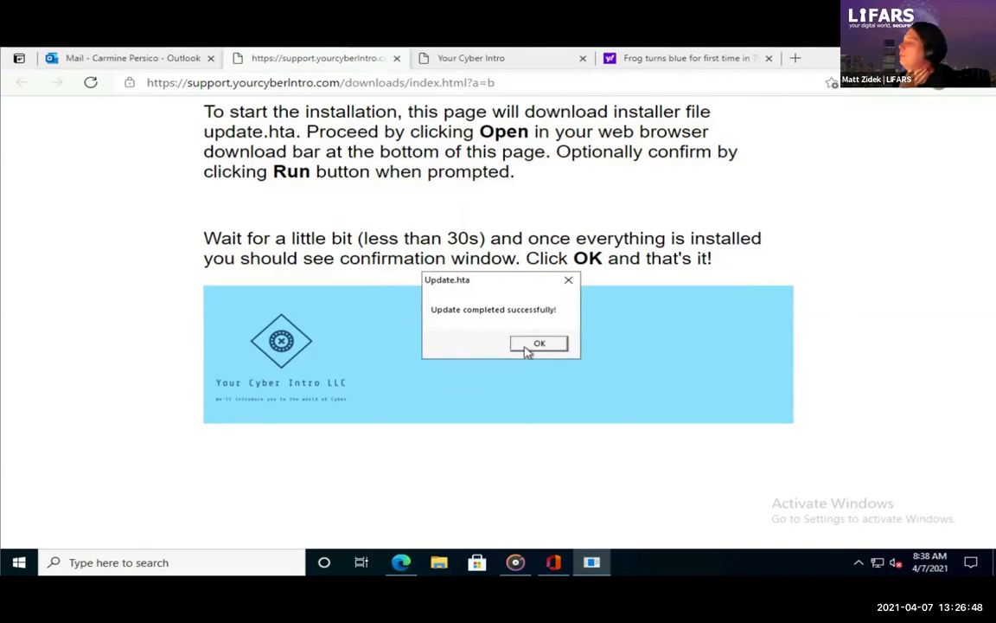
pyautogui.click(532, 350)
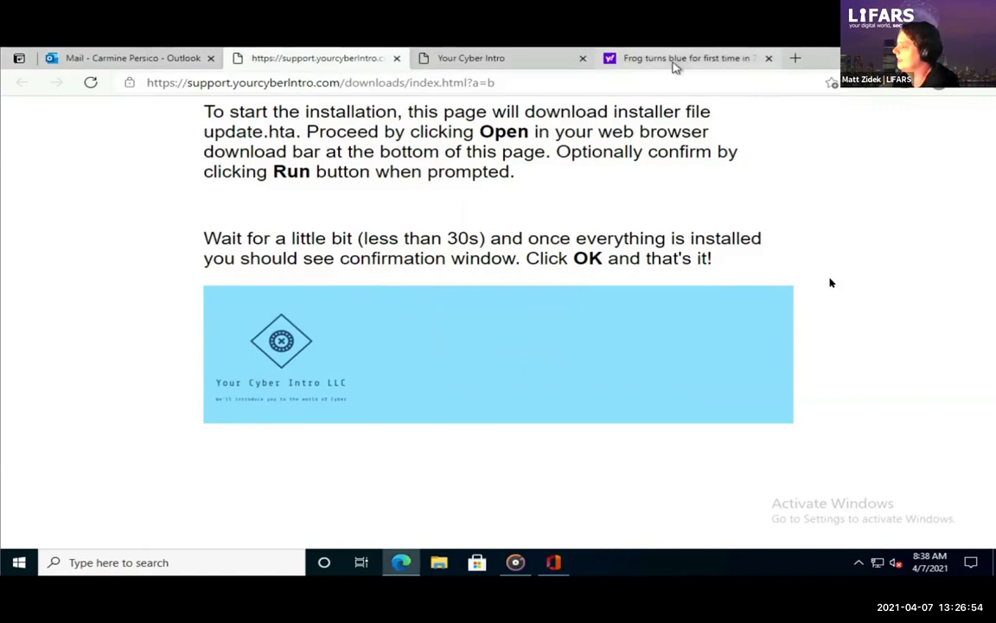
pyautogui.click(675, 61)
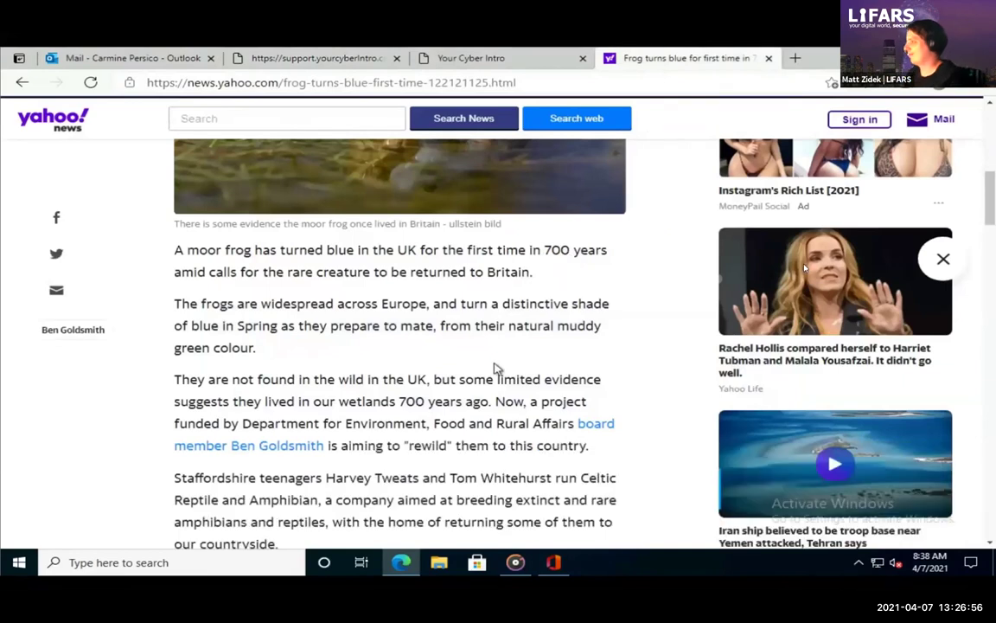
pyautogui.scroll(-2, 497, 369)
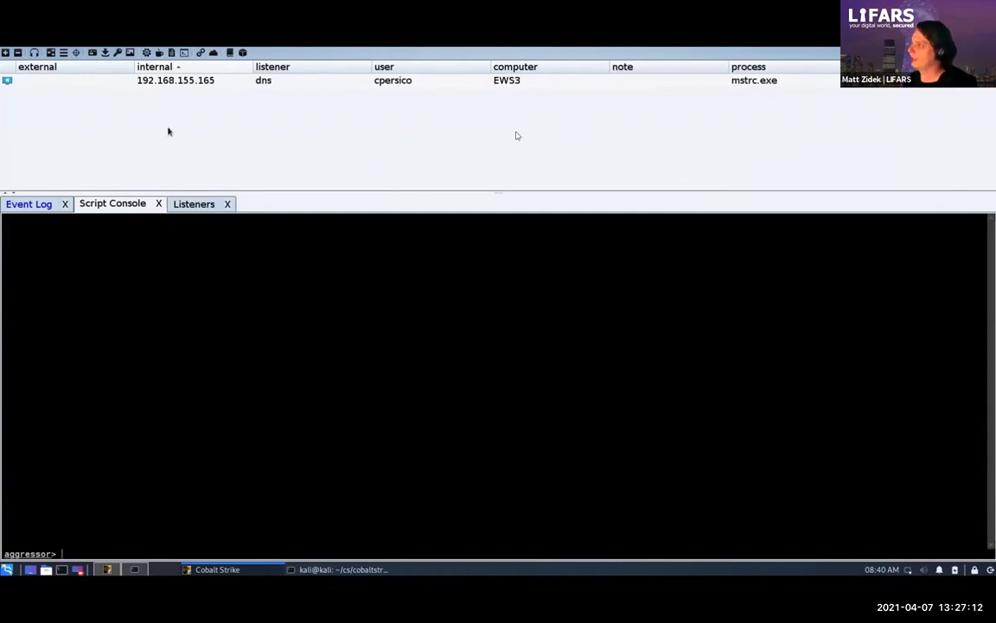
# - Open an interactive console for the 192.168.155.165 beacon session
pyautogui.click(76, 83)
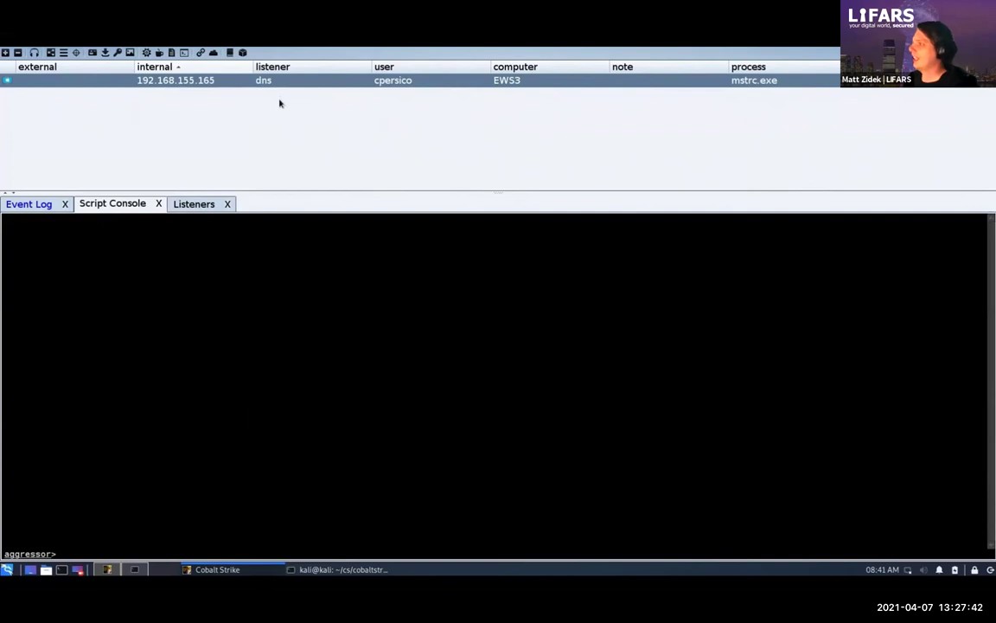
pyautogui.rightClick(472, 85)
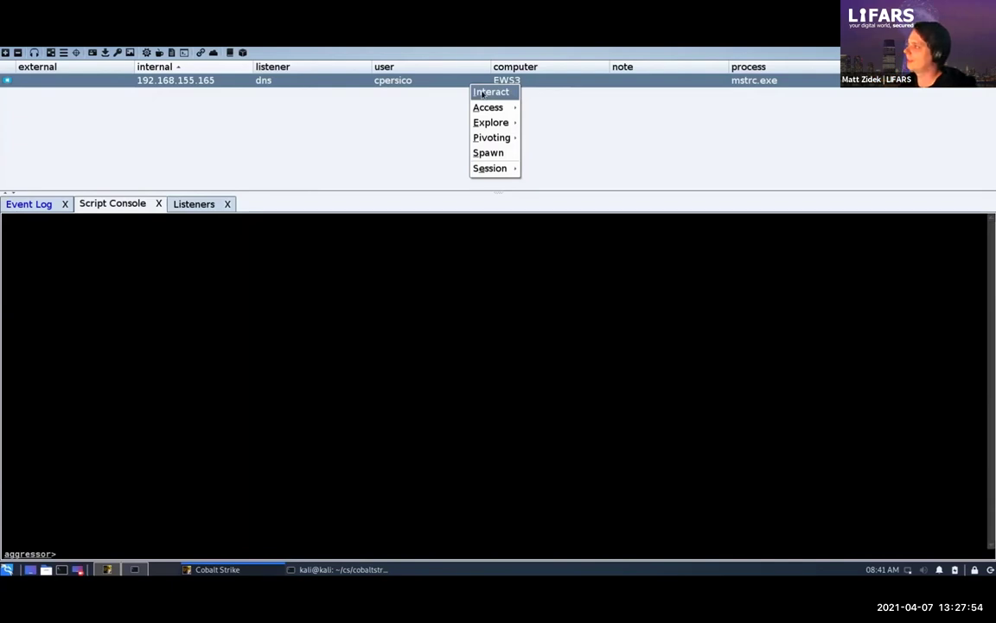
pyautogui.click(484, 91)
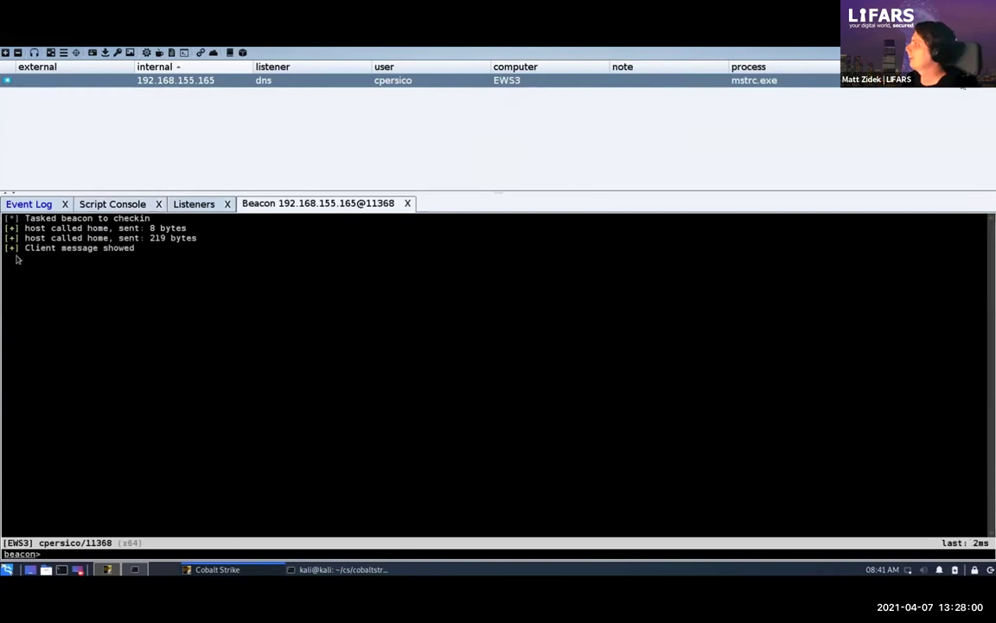
# - Fix the mistyped command and task the beacon with 'sleep 0'
pyautogui.moveTo(24, 248); pyautogui.dragTo(136, 255)
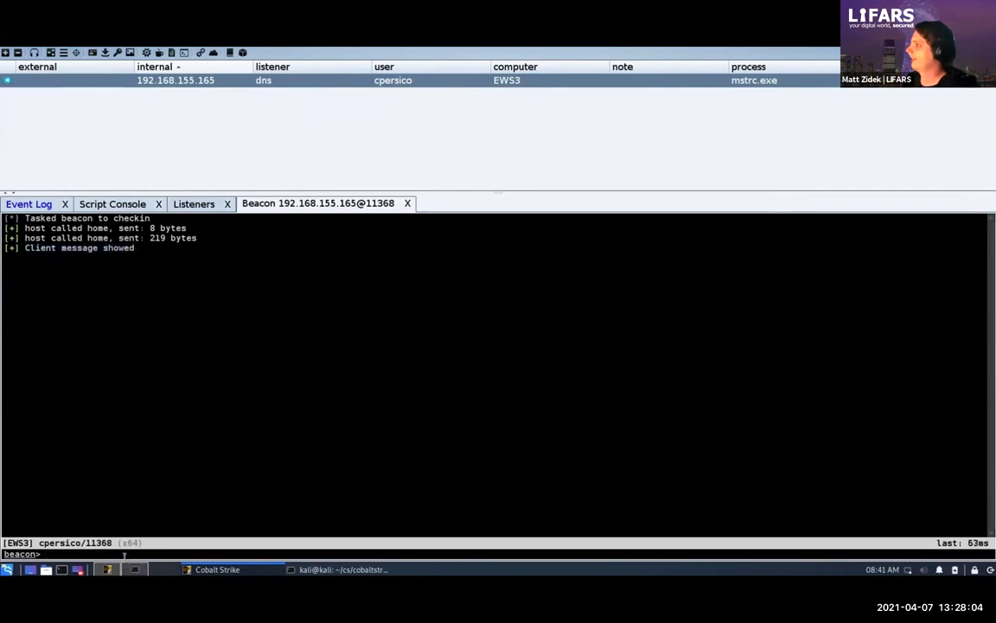
pyautogui.write('shell')
pyautogui.press('BackSpace')
pyautogui.press('BackSpace')
pyautogui.press('BackSpace')
pyautogui.write('leep 0')
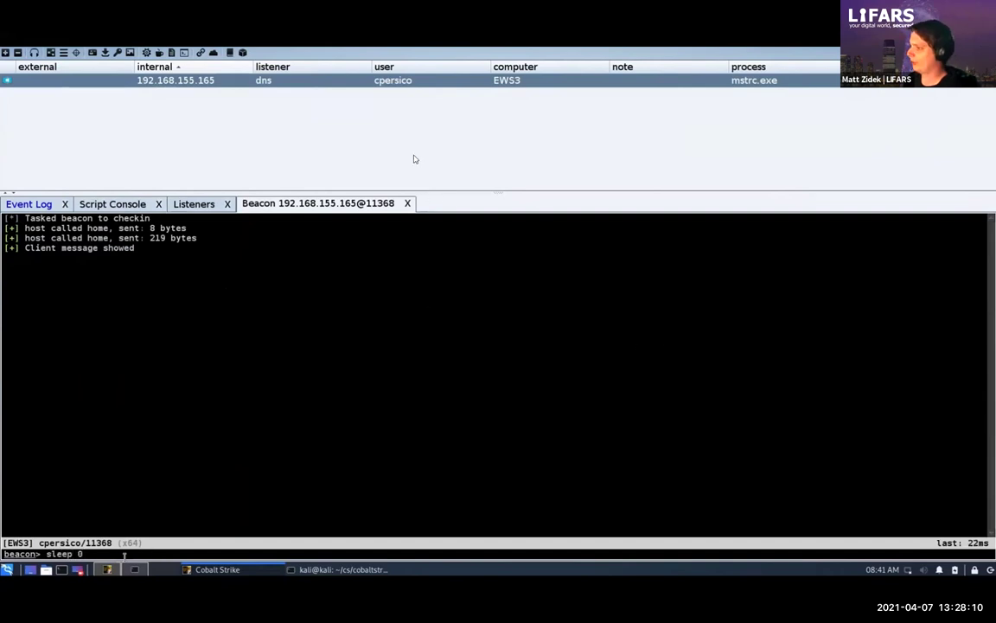
pyautogui.press('Return')
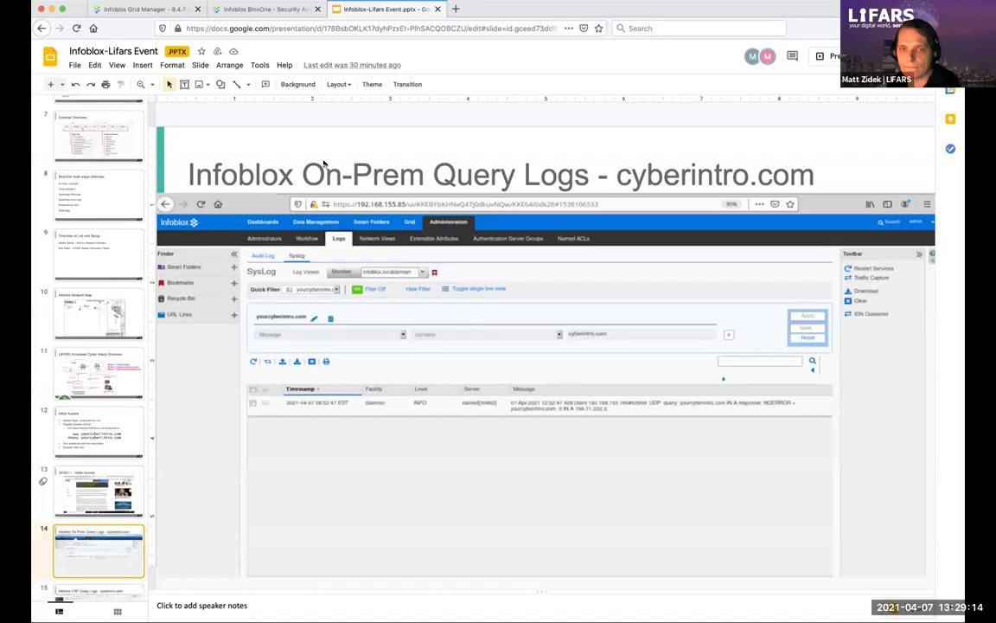
# - Start presenting the deck from the Infoblox On-Prem Query Logs slide via the View menu
pyautogui.click(117, 65)
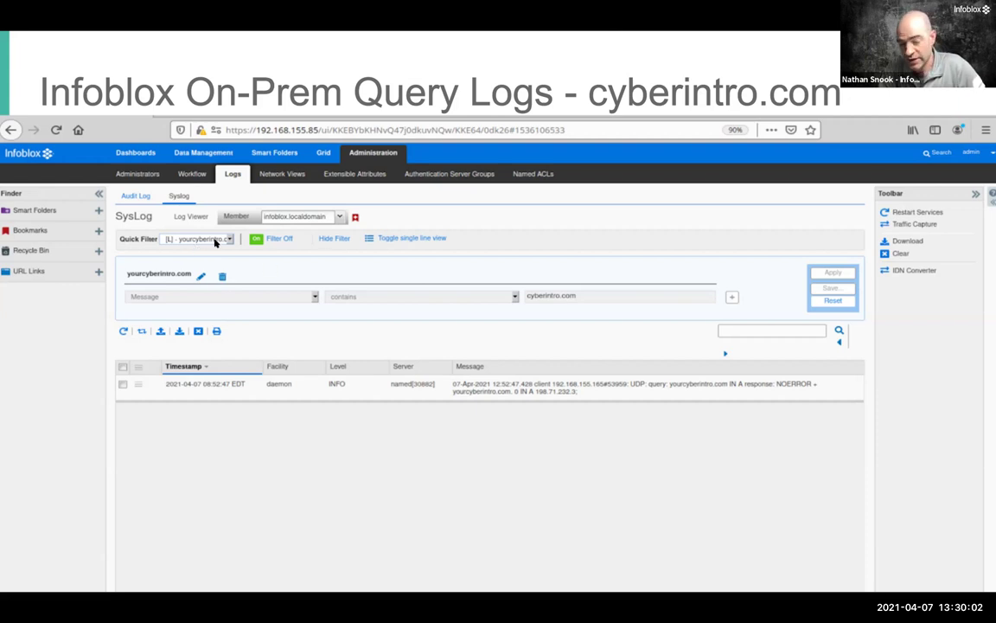
pyautogui.moveTo(160, 249); pyautogui.dragTo(237, 247)
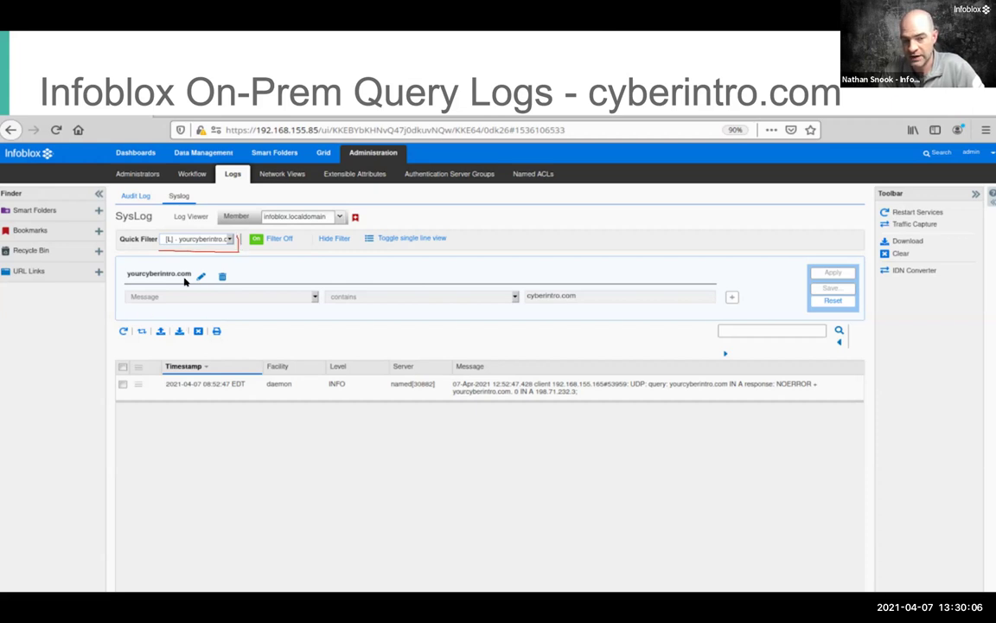
pyautogui.moveTo(186, 281)
pyautogui.mouseDown()
pyautogui.moveTo(122, 283)
pyautogui.moveTo(143, 316)
pyautogui.mouseUp()
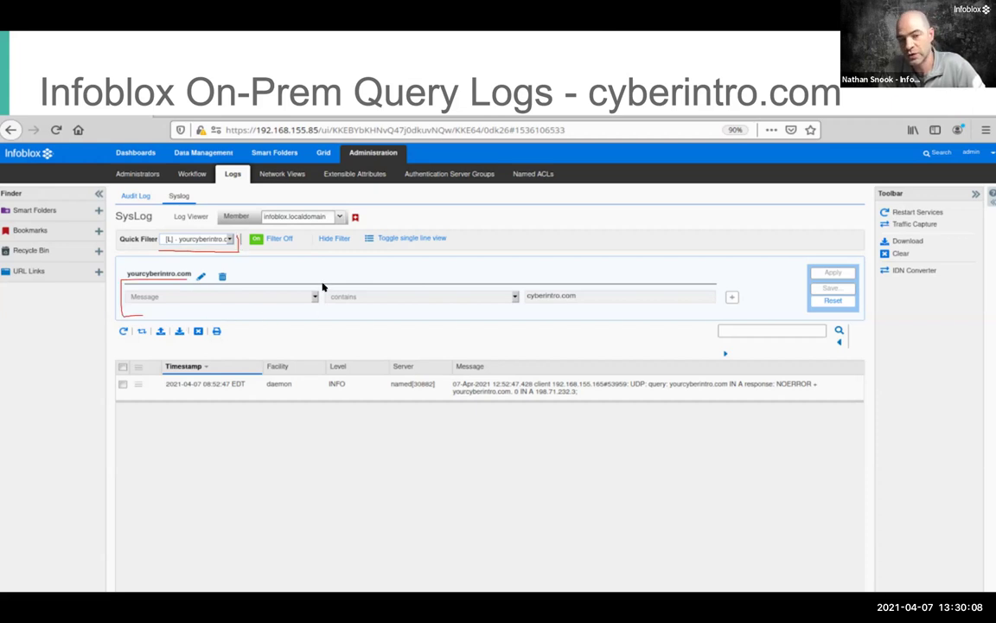
pyautogui.moveTo(311, 288); pyautogui.dragTo(317, 289)
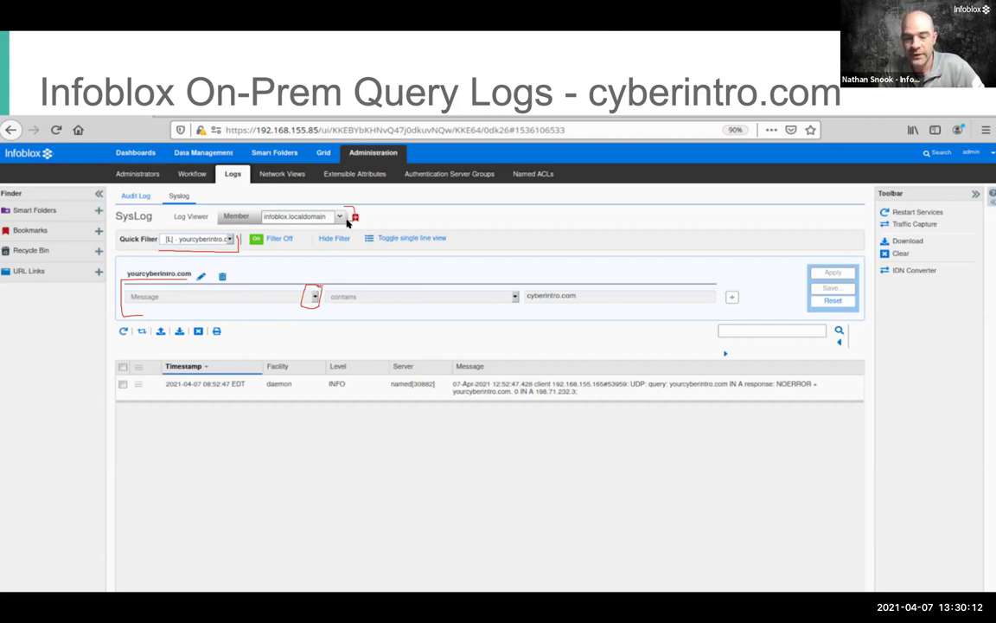
pyautogui.moveTo(506, 288); pyautogui.dragTo(508, 310)
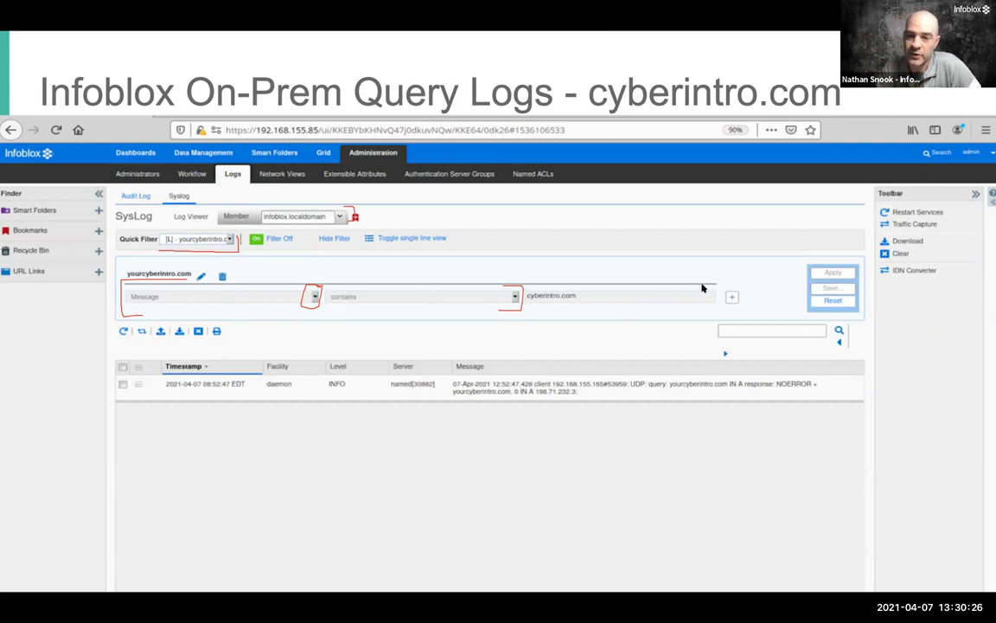
pyautogui.moveTo(709, 284)
pyautogui.mouseDown()
pyautogui.moveTo(725, 283)
pyautogui.moveTo(709, 308)
pyautogui.mouseUp()
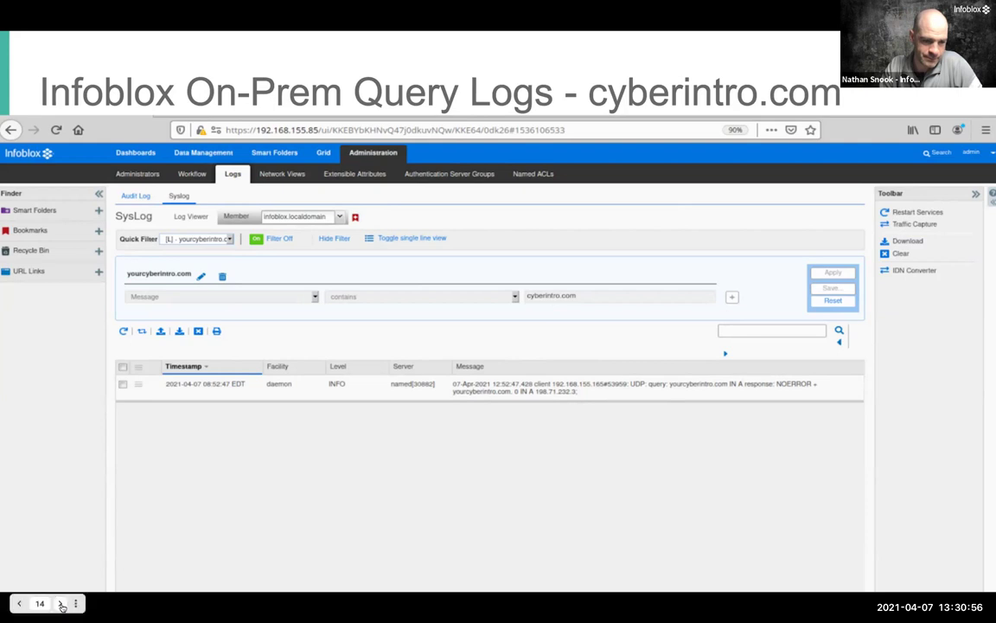
# - Advance to the CSP Query Logs slide, underline the support.yourcyberintro.com query, then step ahead
pyautogui.click(62, 603)
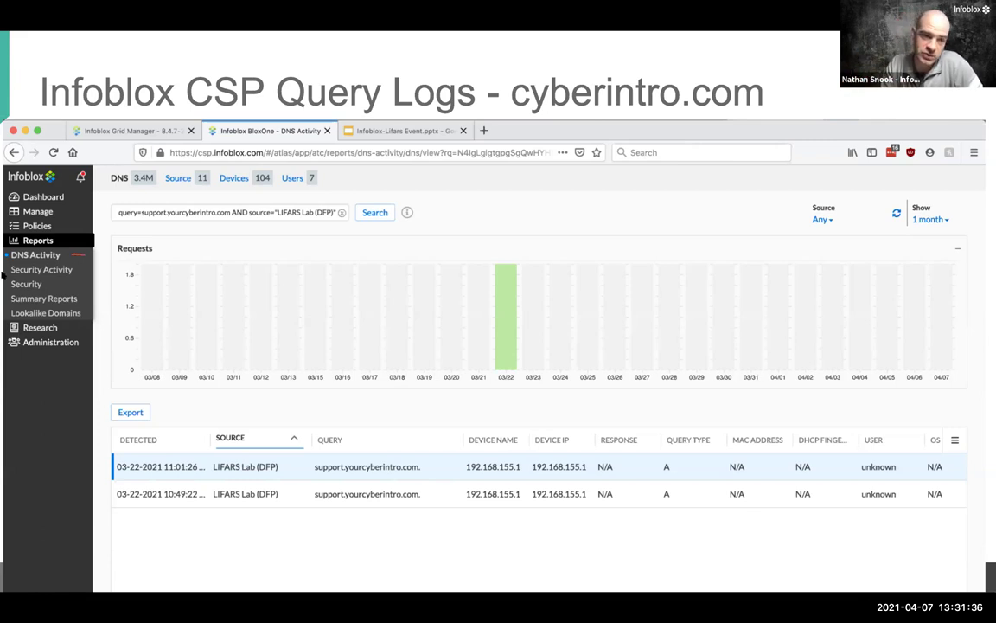
pyautogui.moveTo(119, 211)
pyautogui.mouseDown()
pyautogui.moveTo(132, 206)
pyautogui.moveTo(118, 210)
pyautogui.mouseUp()
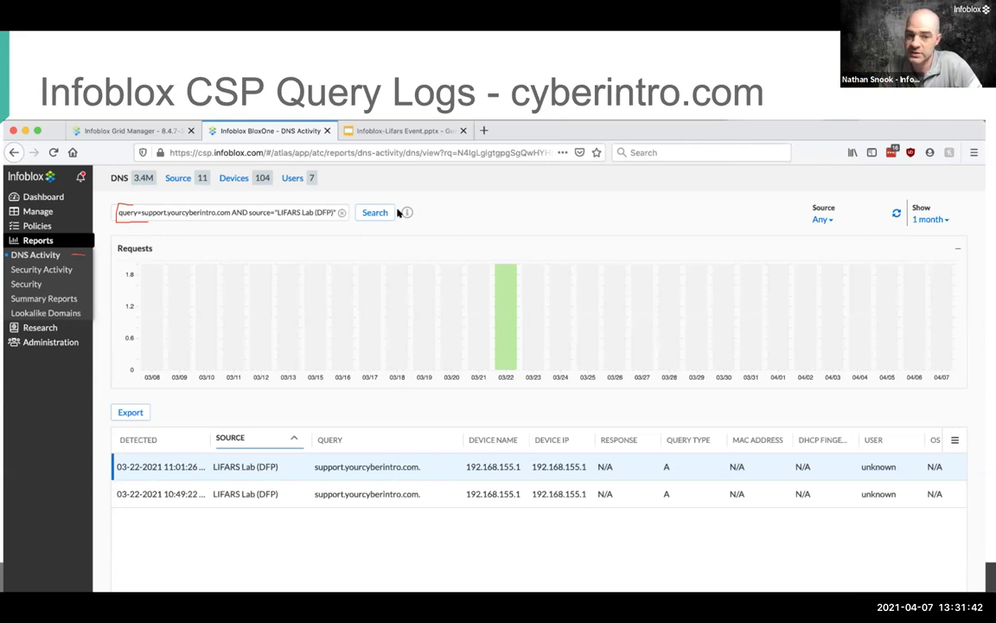
pyautogui.moveTo(143, 223); pyautogui.dragTo(229, 220)
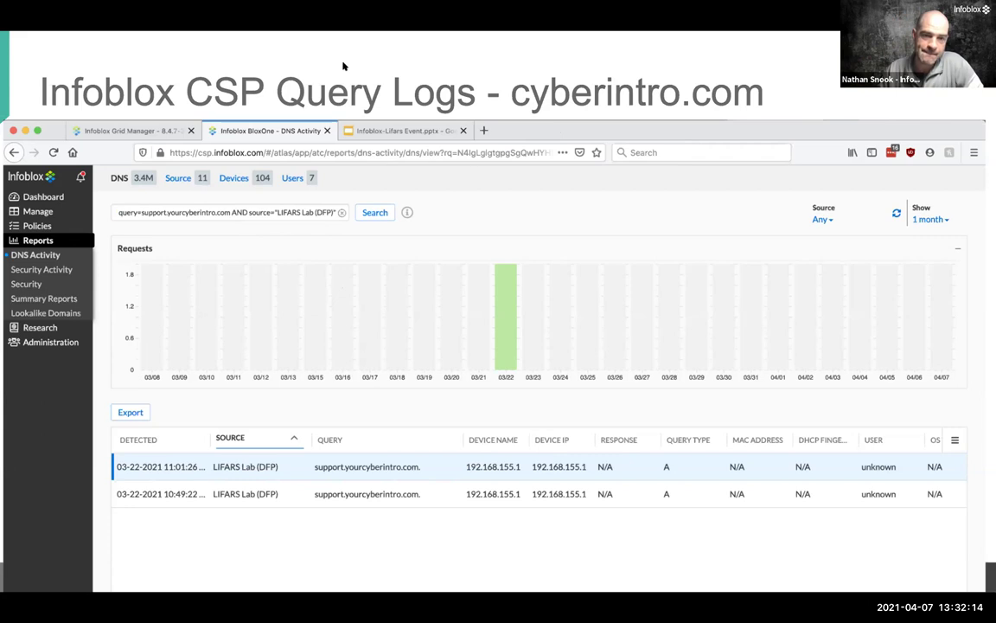
pyautogui.moveTo(64, 586)
pyautogui.press('Right')
pyautogui.press('Right')
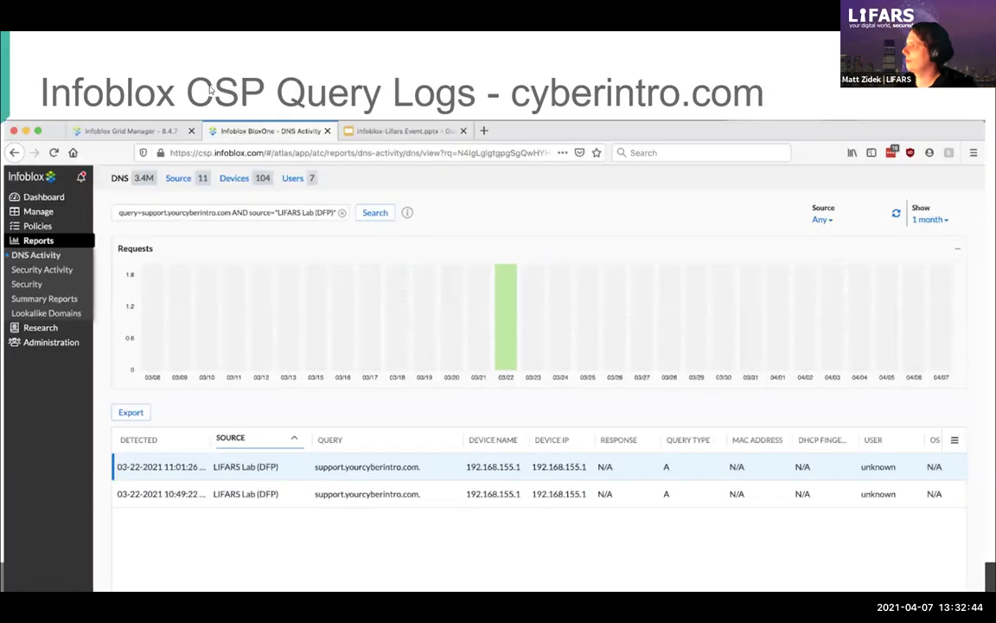
pyautogui.press('Right')
pyautogui.press('Right')
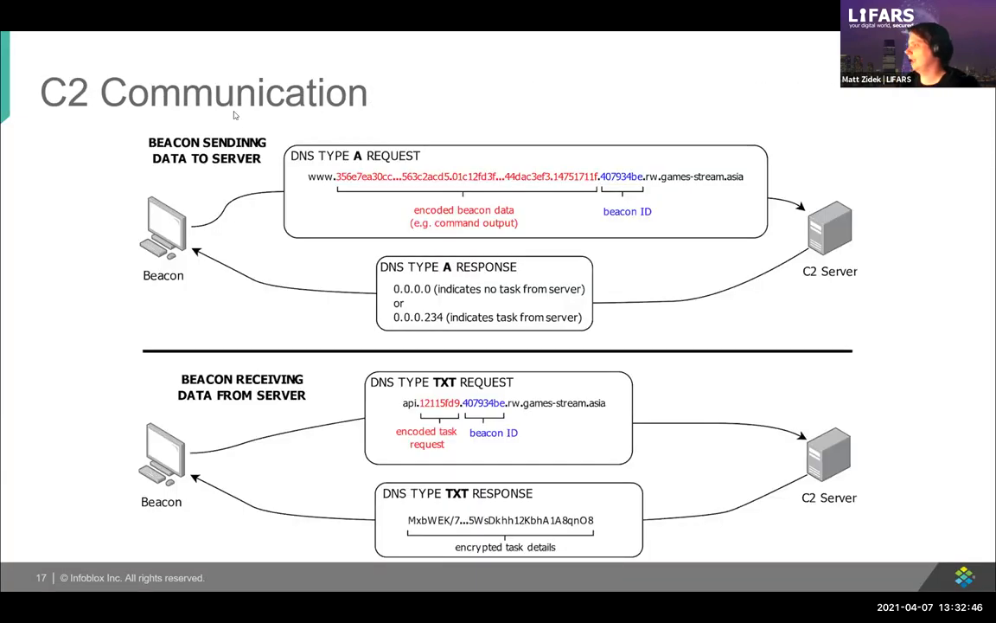
# - Advance from C2 Communication to the games-stream.asia On-Prem Query Logs slide
pyautogui.press('Right')
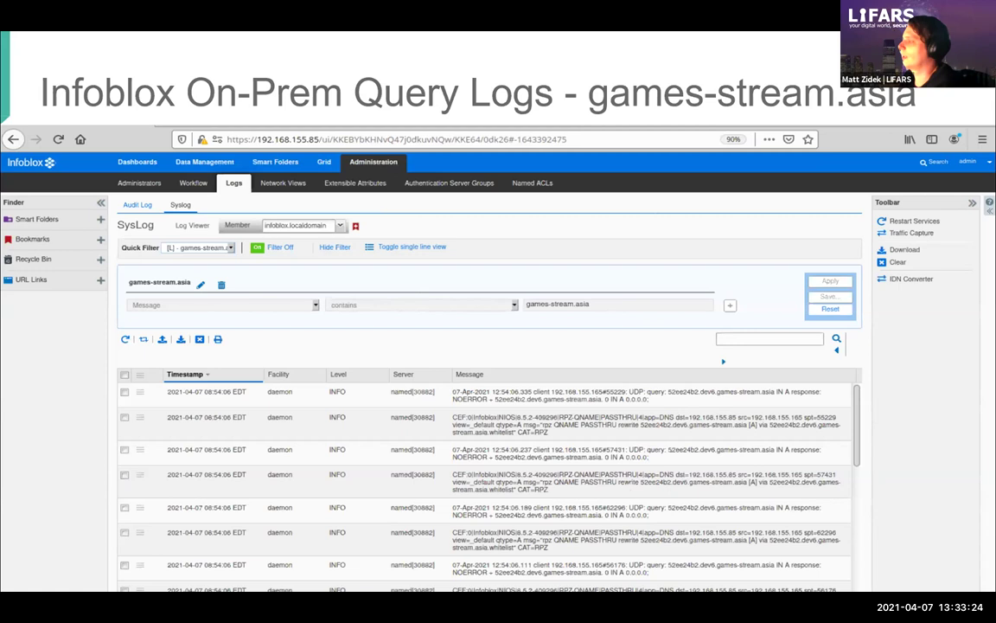
# - Return to the C2 Communication diagram of beacon DNS A and TXT exchanges
pyautogui.press('Right')
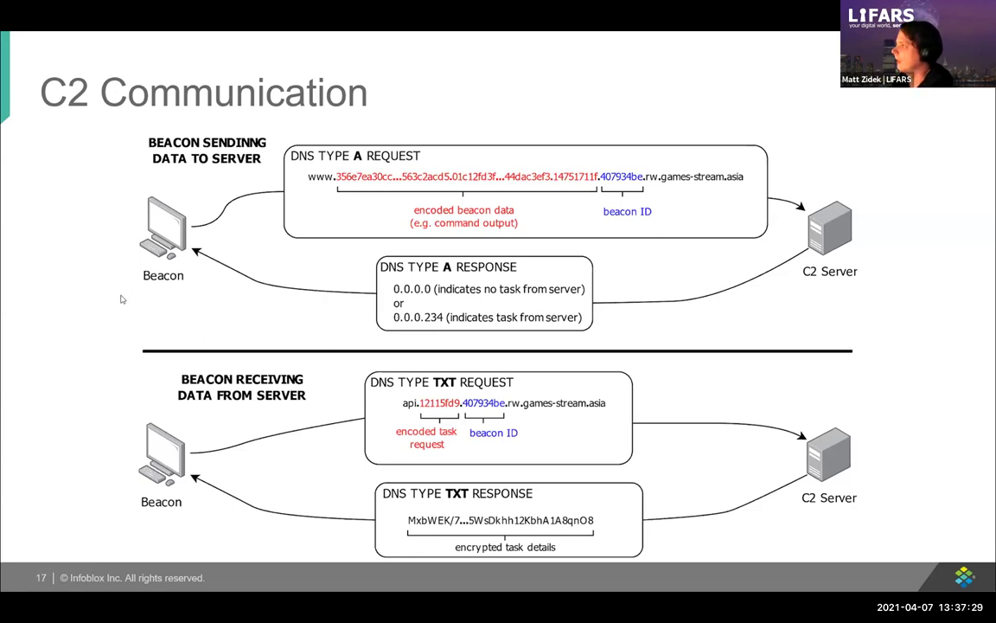
# - Move to the DEMO 2 slide and play its embedded Cobalt Strike beacon console video
pyautogui.press('Right')
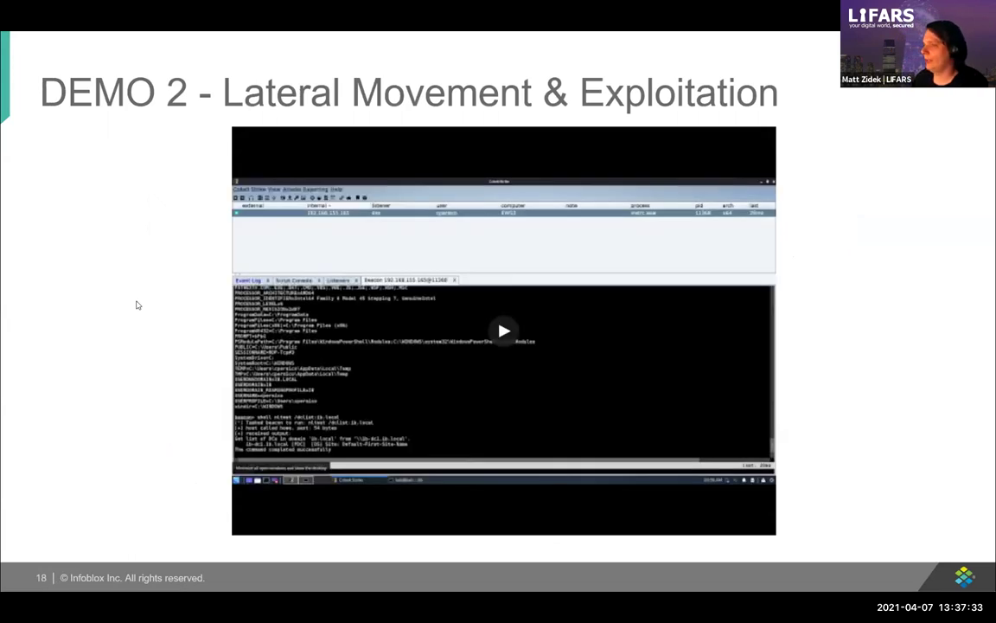
pyautogui.click(448, 286)
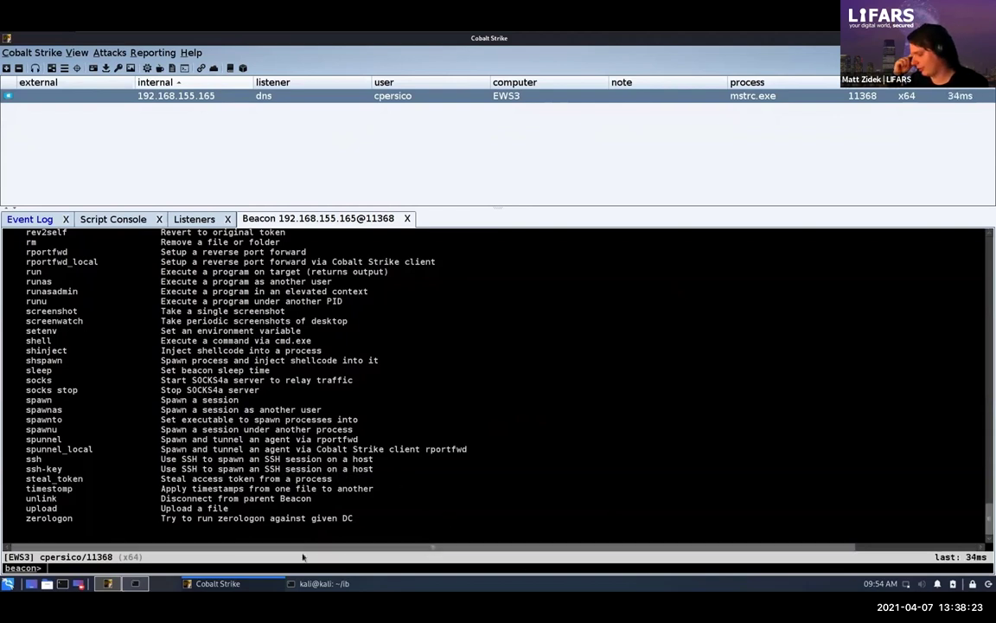
pyautogui.write('shell set')
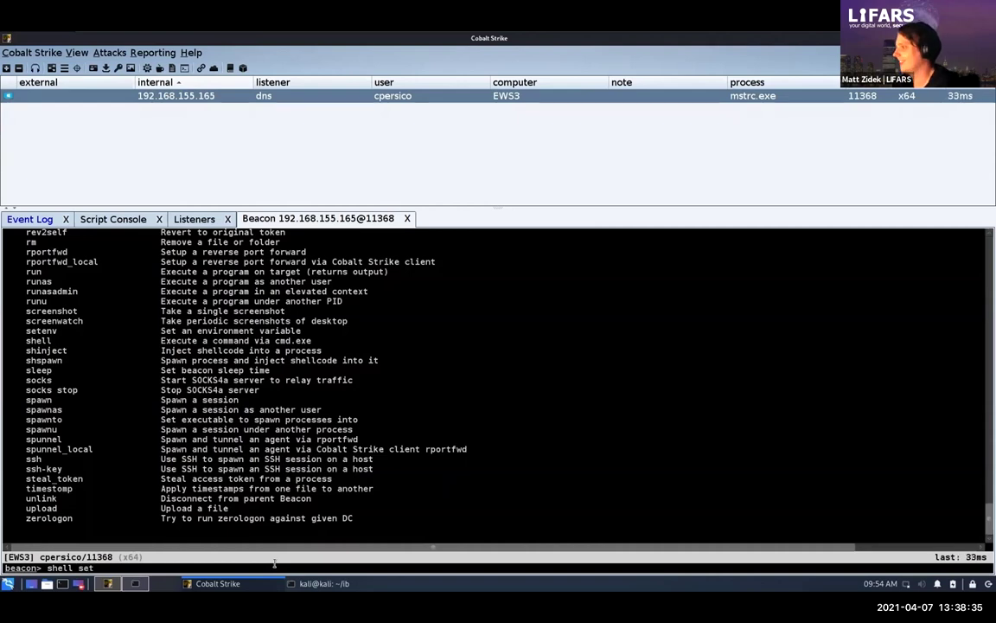
pyautogui.press('Return')
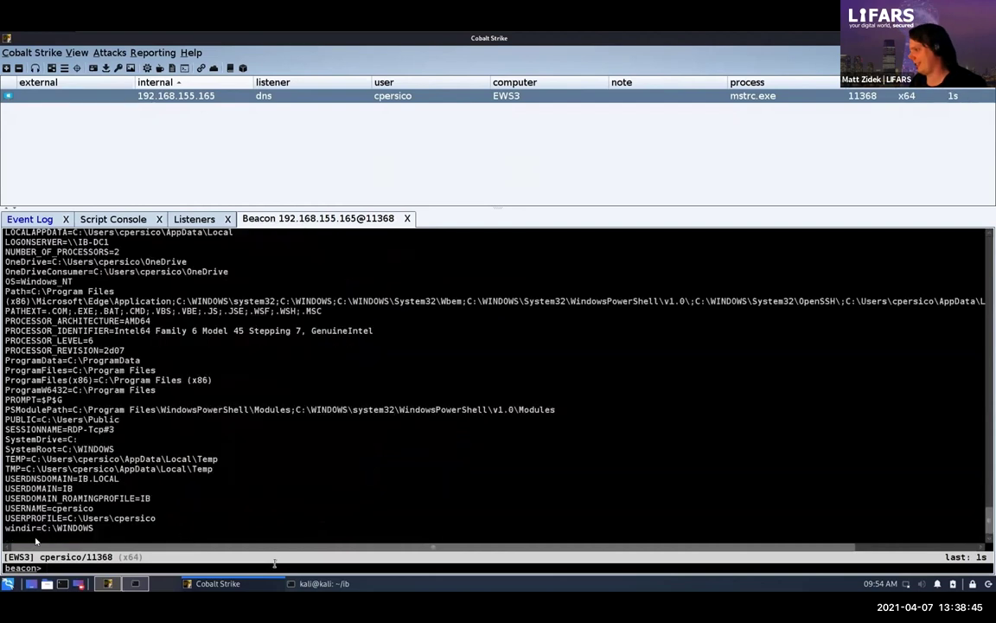
pyautogui.write('shell')
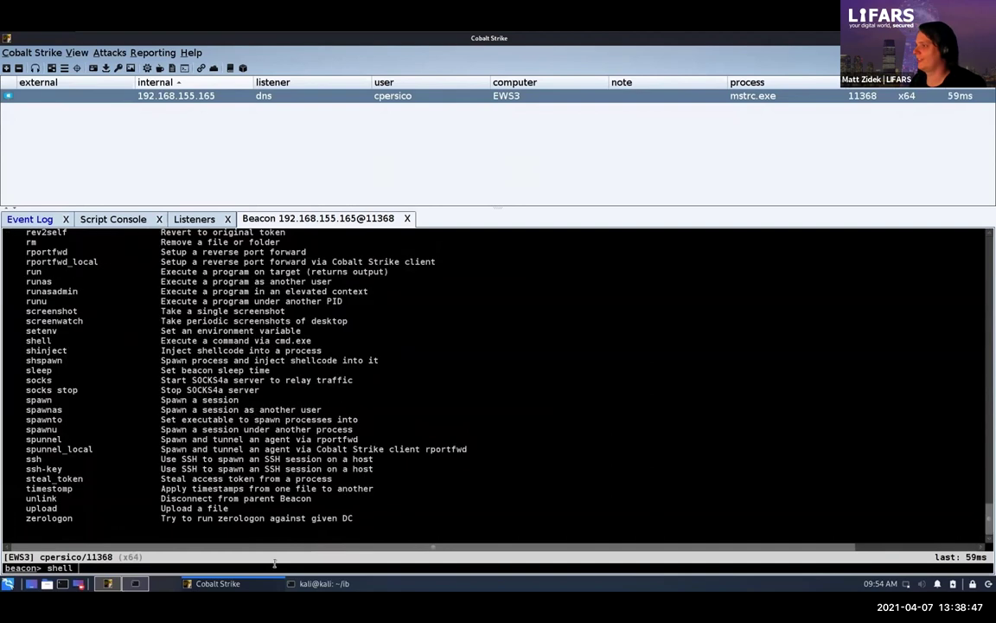
pyautogui.press('BackSpace')
pyautogui.press('BackSpace')
pyautogui.press('BackSpace')
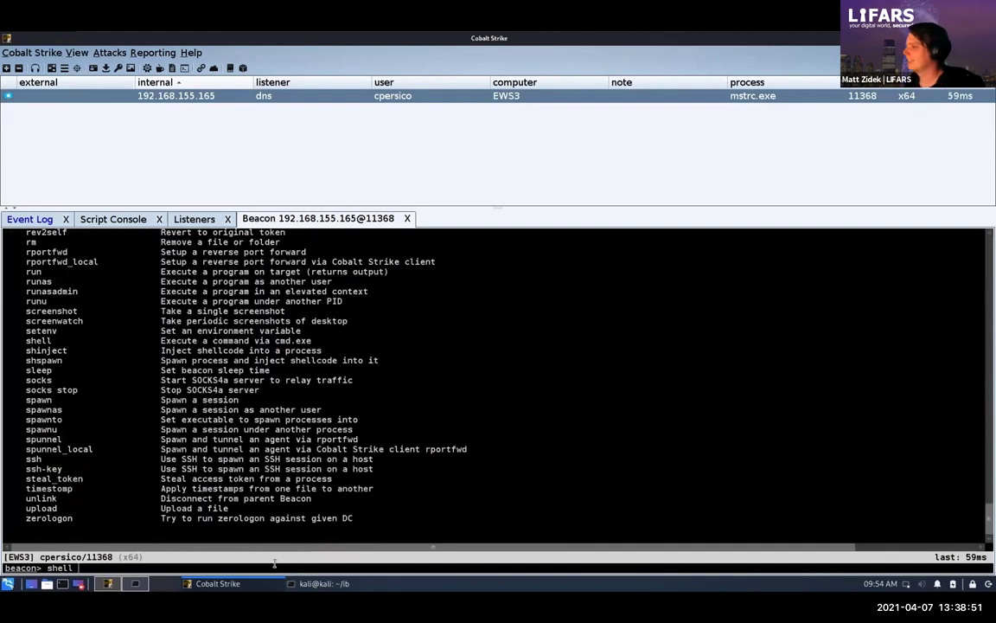
pyautogui.write('set')
pyautogui.press('Return')
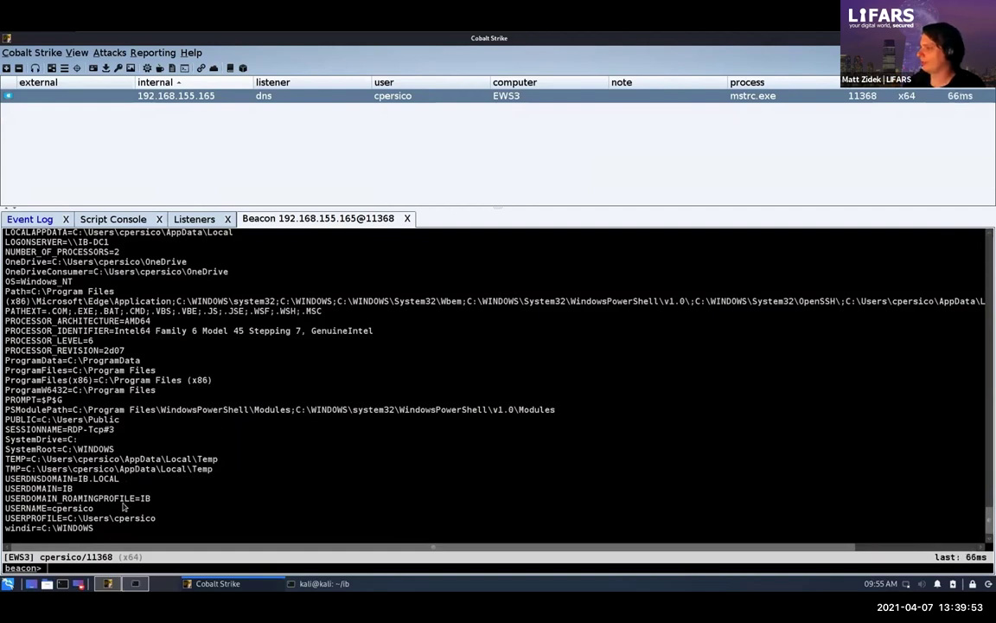
# - Highlight the USERDNSDOMAIN=IB.LOCAL and USERDOMAIN=IB lines in the EWS3 beacon's environment output
pyautogui.moveTo(5, 478); pyautogui.dragTo(75, 490)
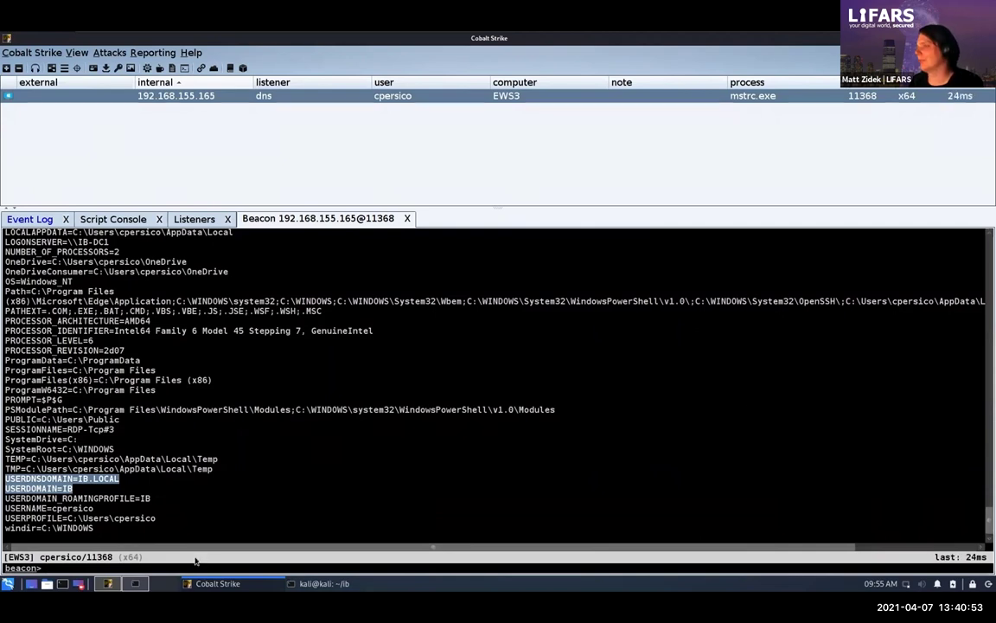
pyautogui.write('shell ')
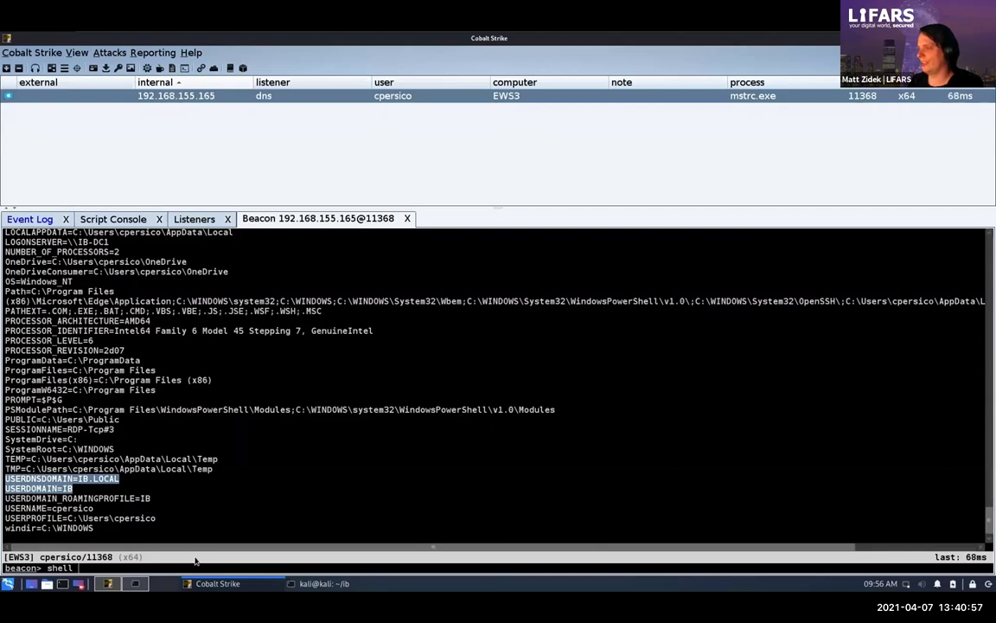
pyautogui.write('nl')
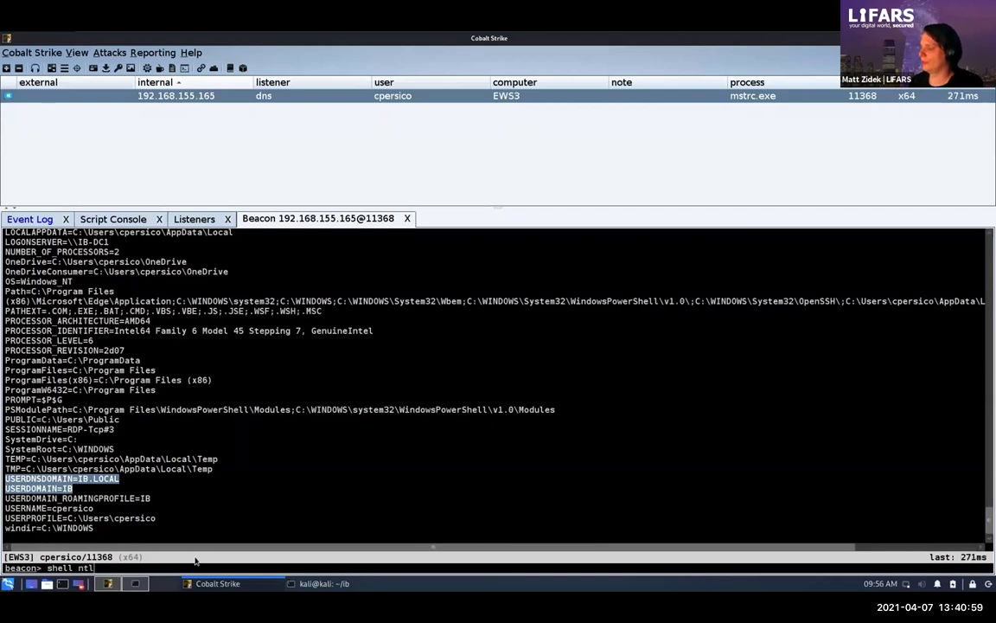
pyautogui.write('test')
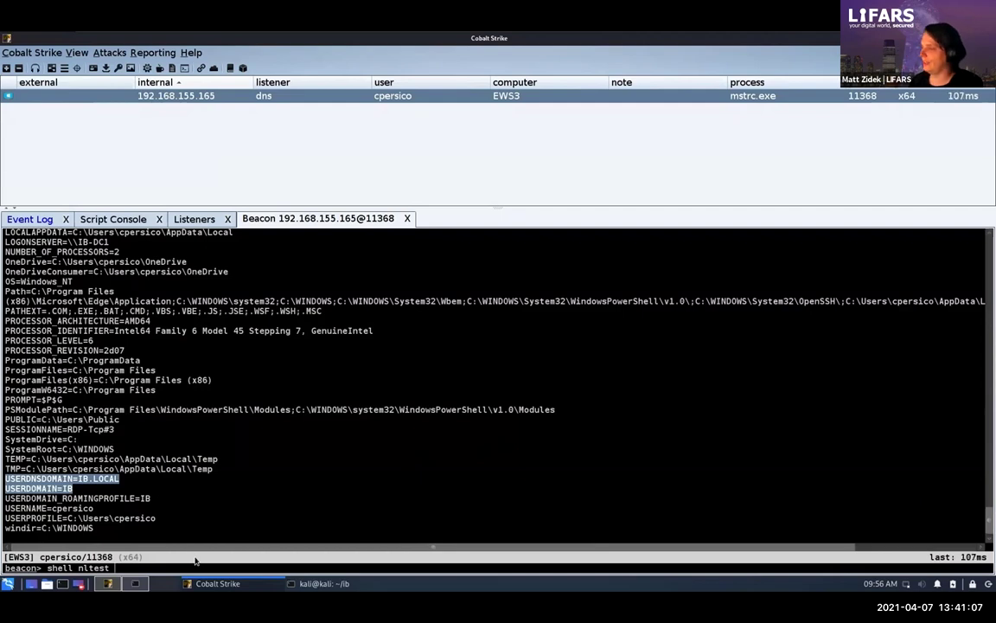
pyautogui.write('/dclist:ib.local')
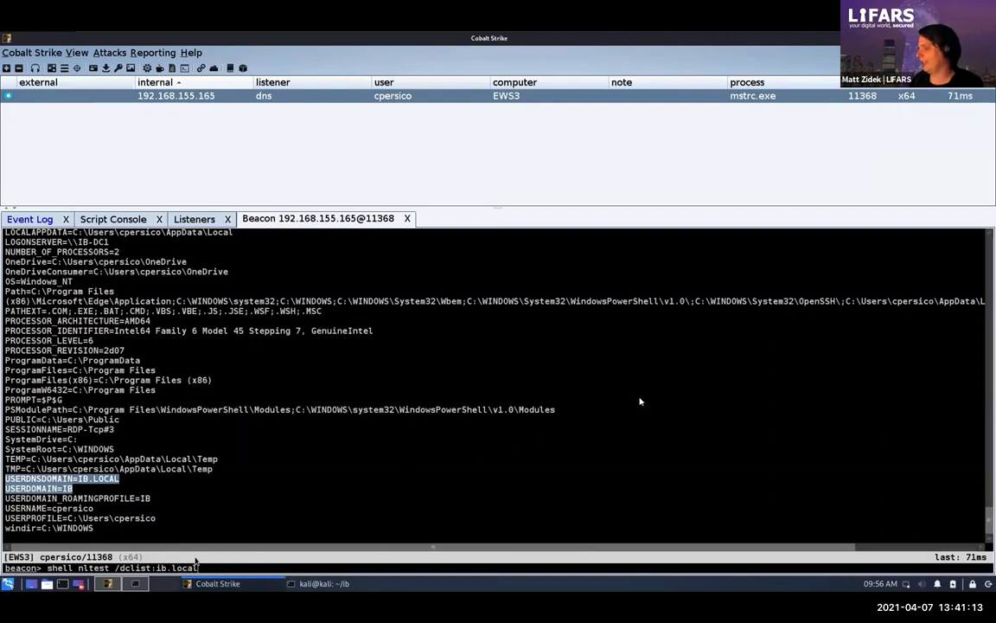
# - Run nltest /dclist:ib.local and highlight the returned controller ib-dc1.ib.local in the output
pyautogui.press('Return')
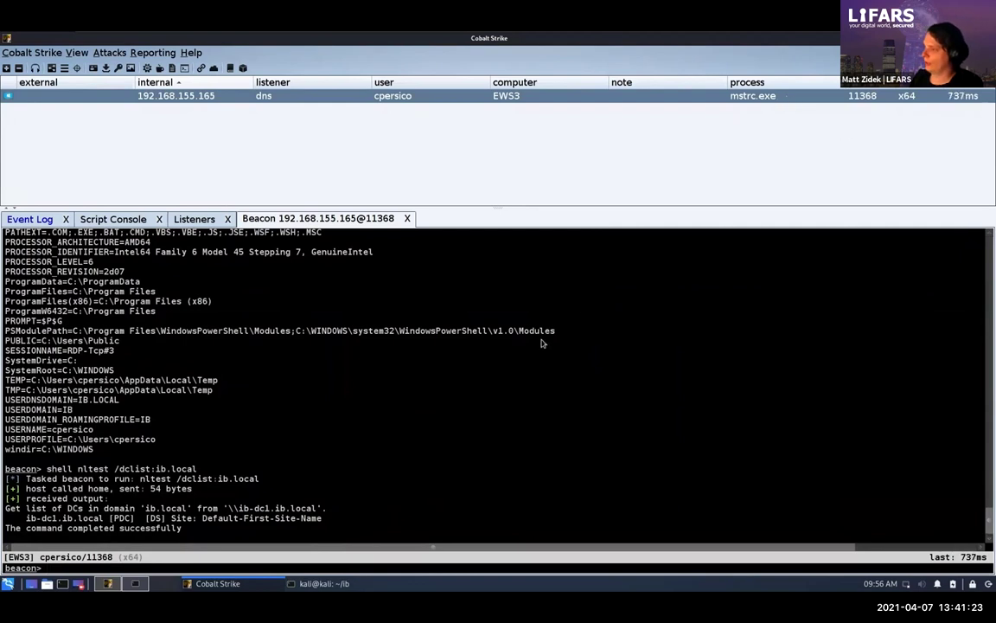
pyautogui.moveTo(61, 469); pyautogui.dragTo(197, 470)
pyautogui.moveTo(52, 508); pyautogui.dragTo(102, 519)
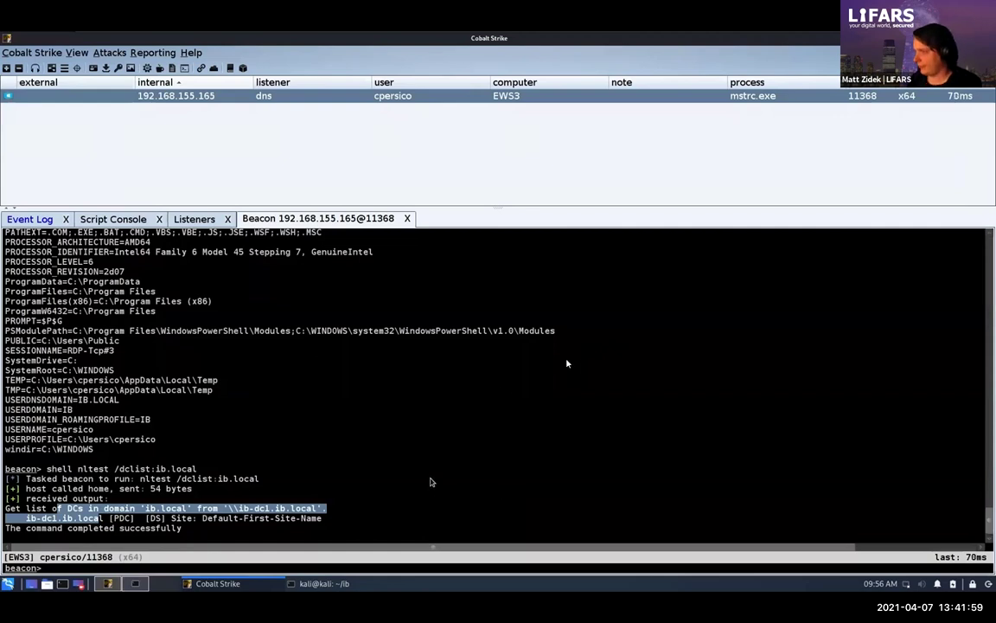
pyautogui.click(31, 509)
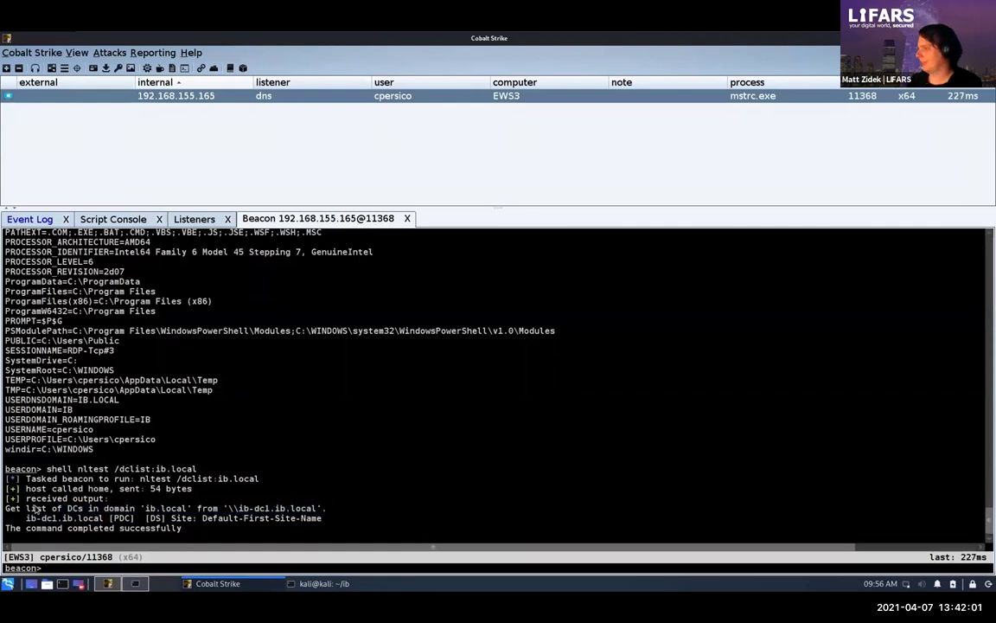
pyautogui.moveTo(26, 519); pyautogui.dragTo(104, 519)
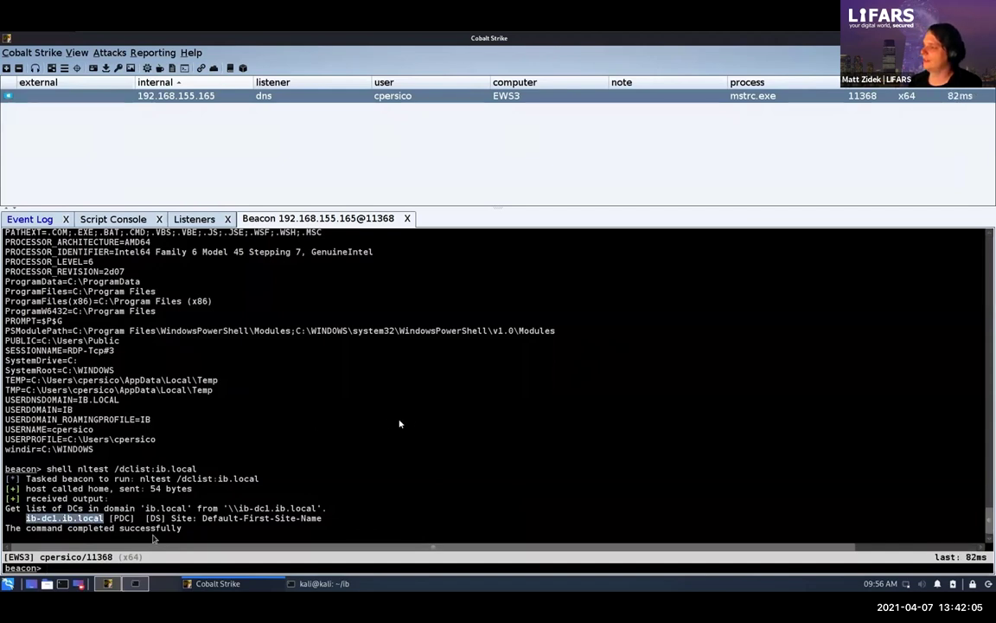
pyautogui.click(28, 531)
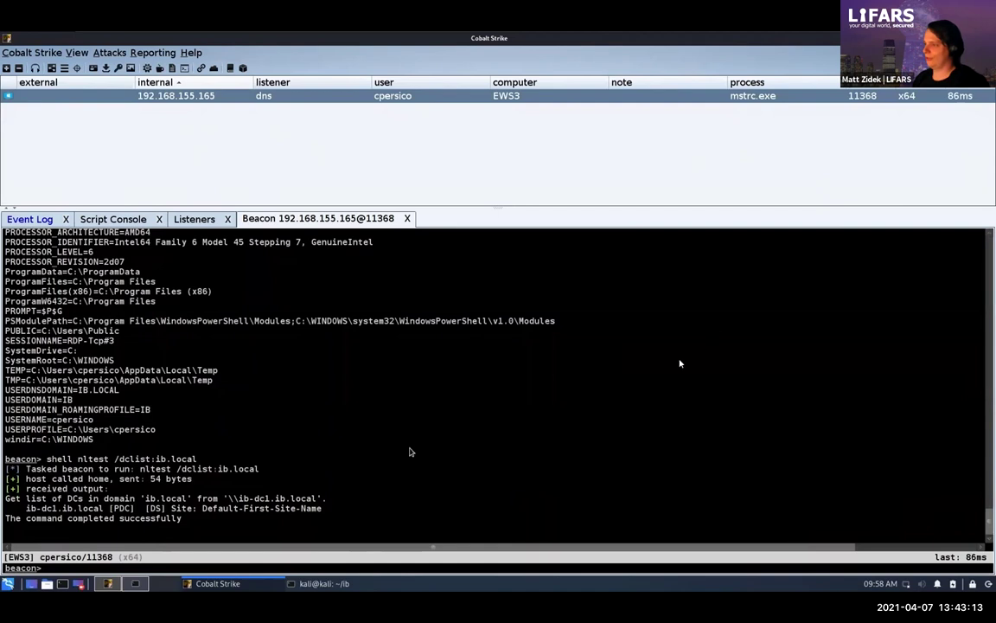
pyautogui.write('zerologon ib-dc1')
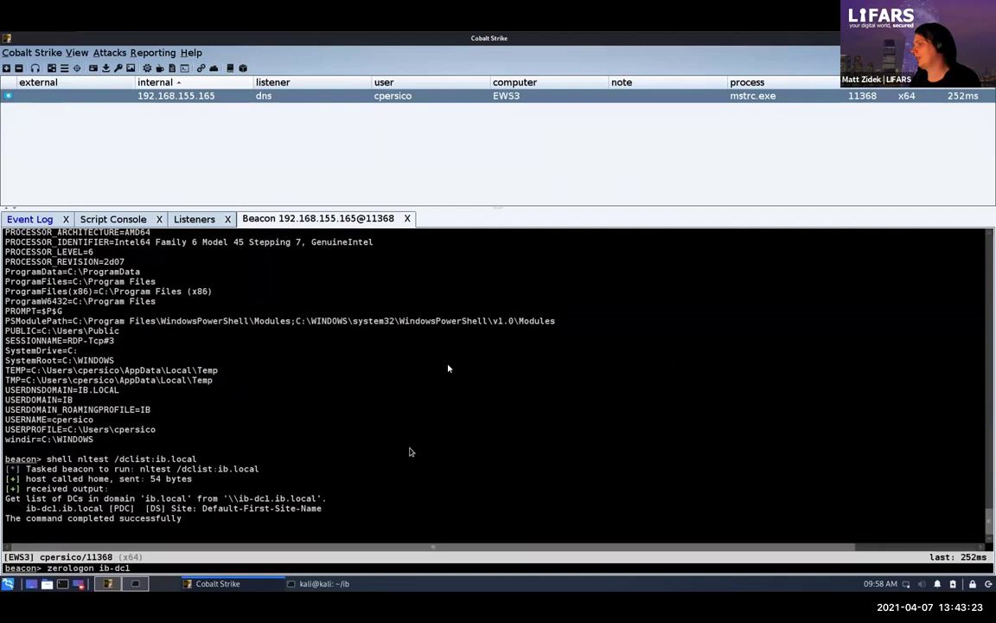
# - Run zerologon against ib-dc1 and highlight the controller's uptime once attempt #234 succeeds
pyautogui.press('Return')
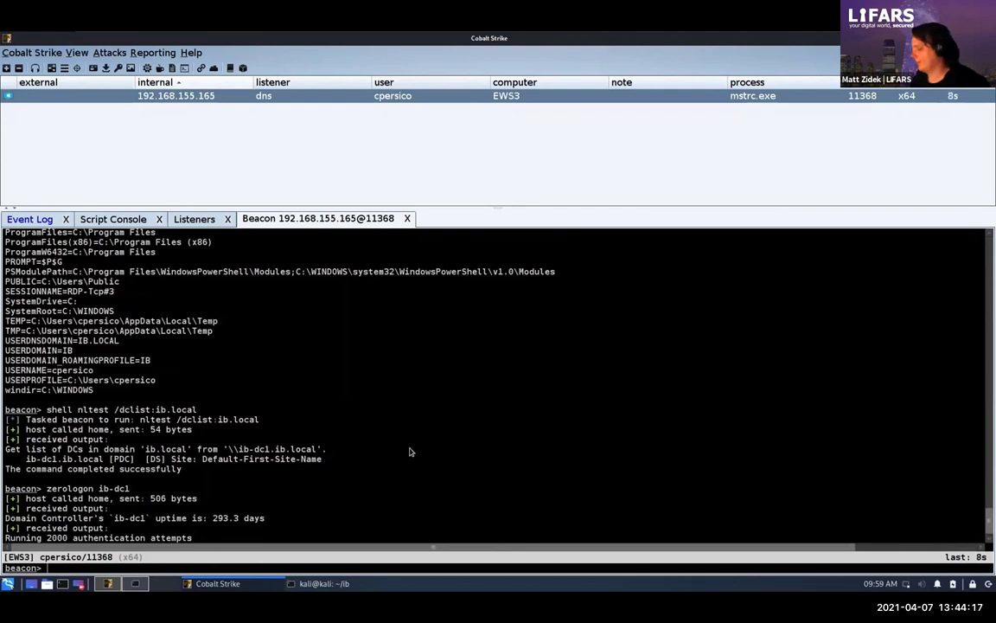
pyautogui.moveTo(213, 518); pyautogui.dragTo(239, 519)
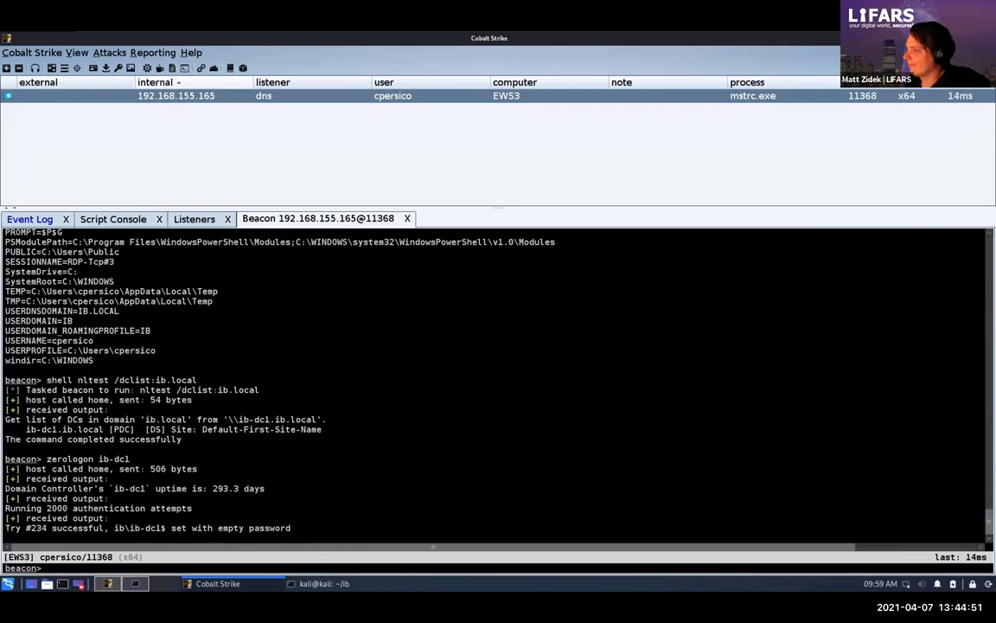
pyautogui.write('deploy beacon3 ib-')
# - Fix and run the beacon3 deploy command against ib-dc1, then select the EWS3 and IB-DC1 SYSTEM beacons
pyautogui.press('BackSpace')
pyautogui.press('BackSpace')
pyautogui.press('BackSpace')
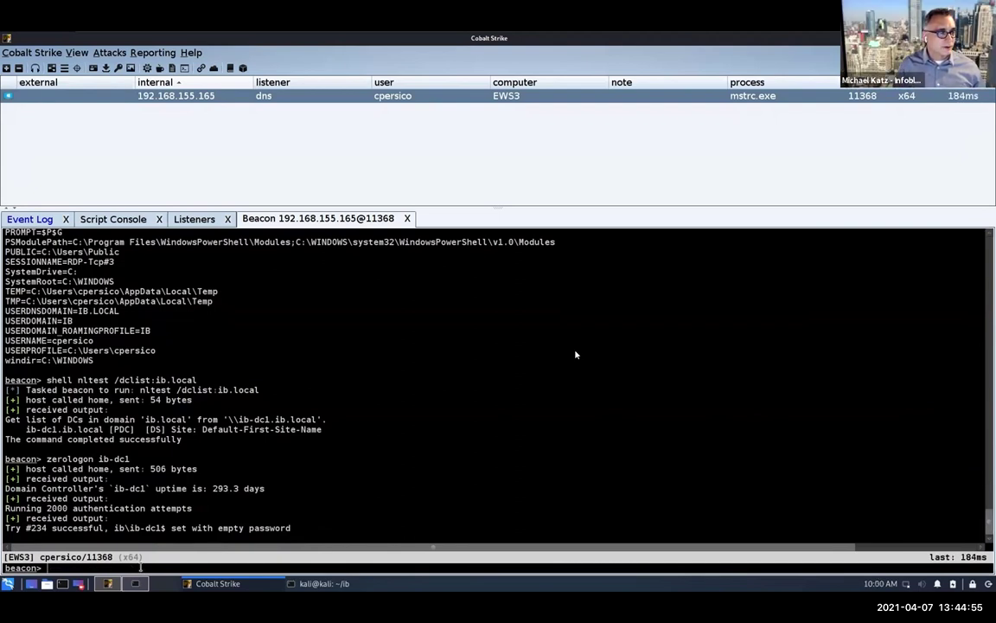
pyautogui.write('deloy')
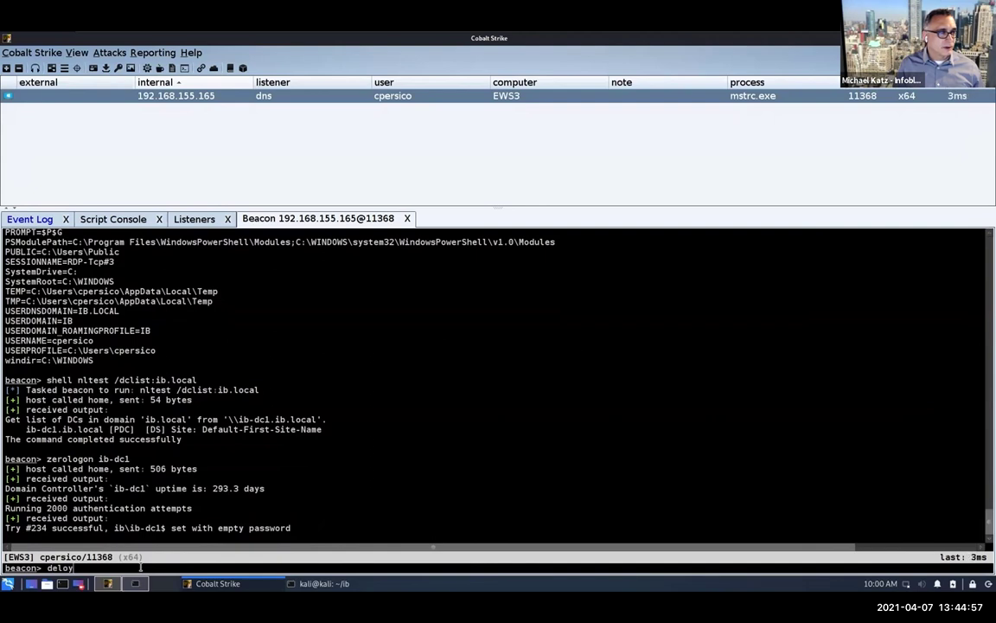
pyautogui.press('BackSpace')
pyautogui.press('BackSpace')
pyautogui.press('BackSpace')
pyautogui.write('ploy ')
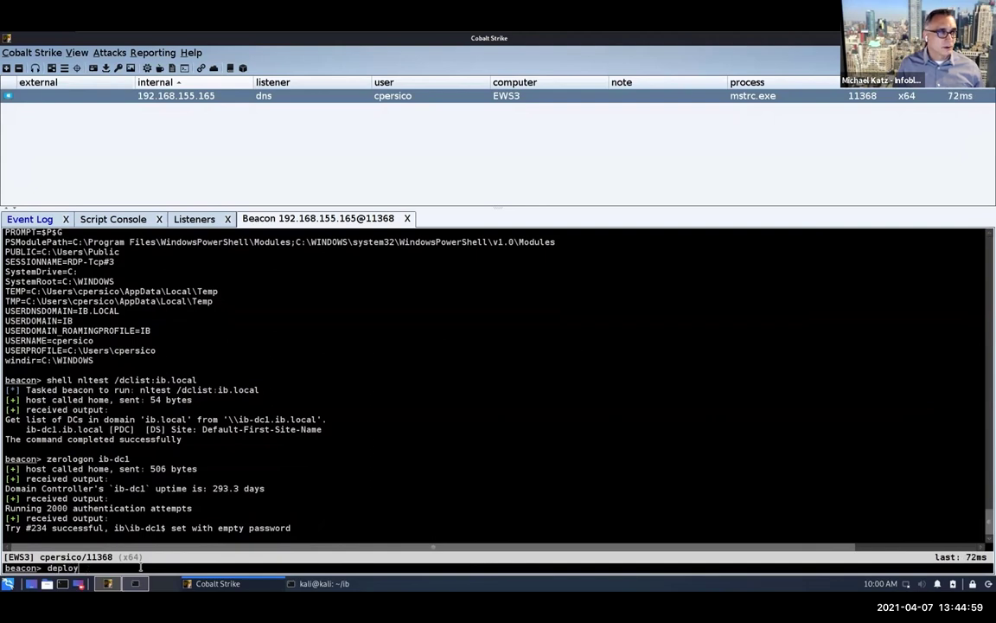
pyautogui.write('beacon3 ib-')
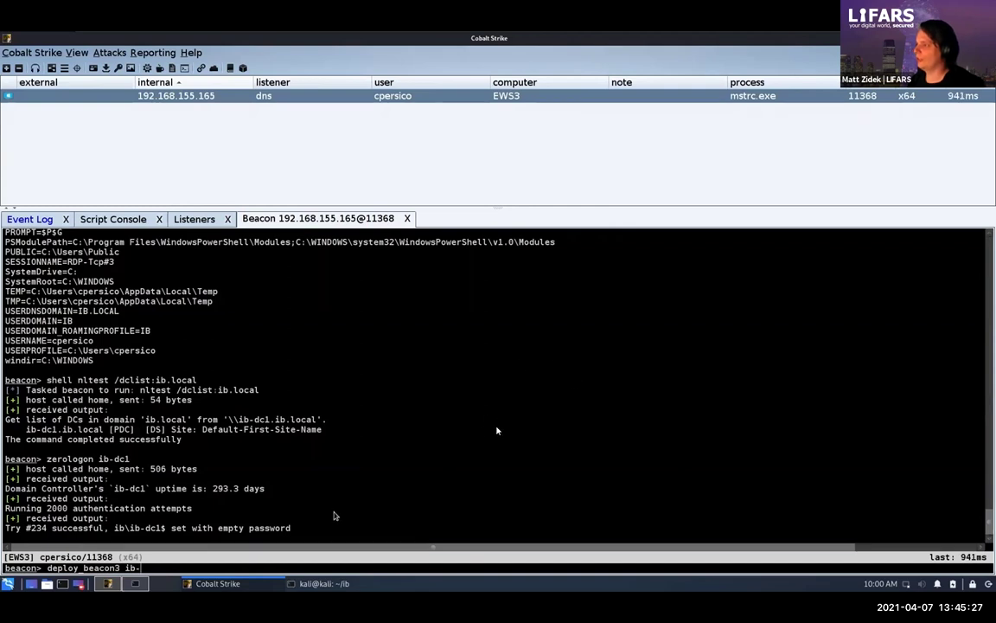
pyautogui.write('dc1')
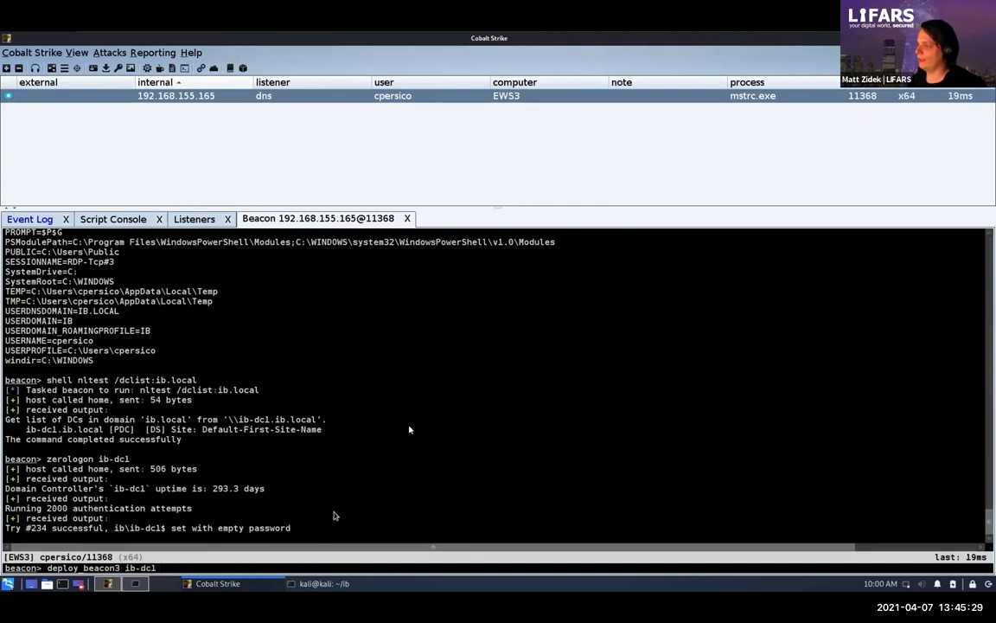
pyautogui.write(' ib')
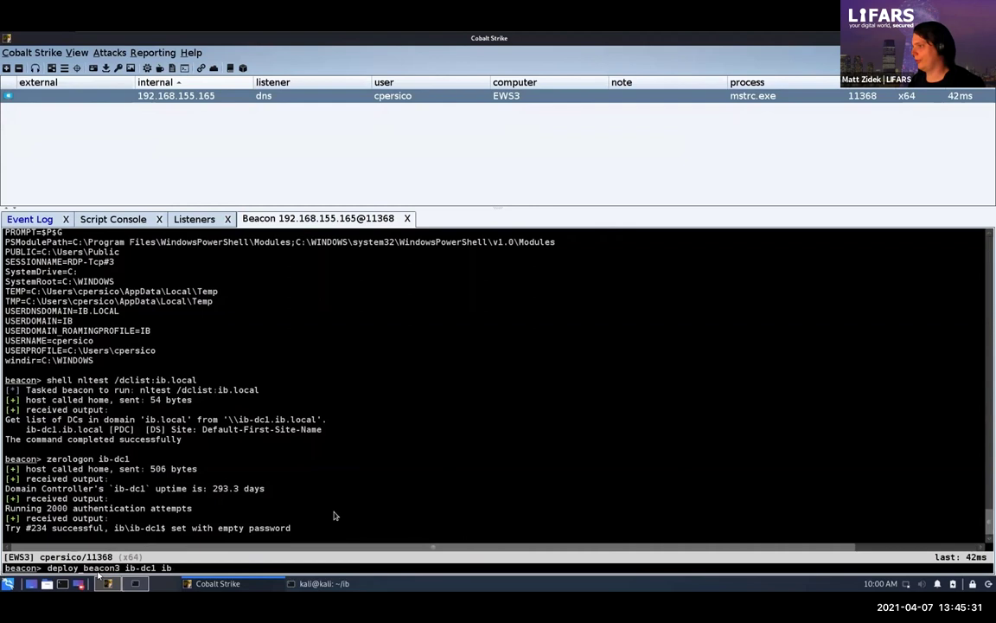
pyautogui.write('-dc1 ib')
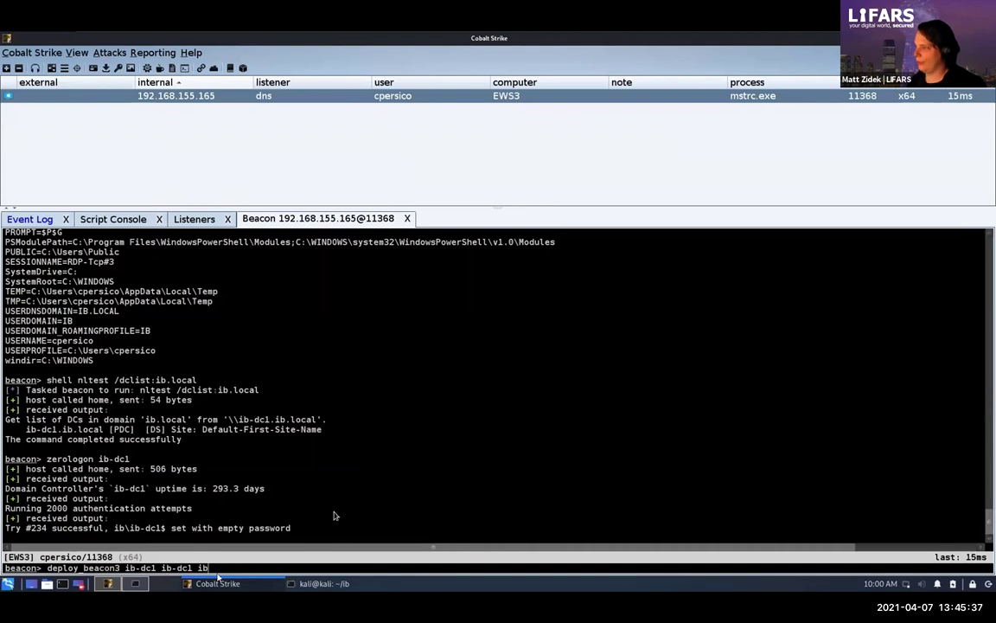
pyautogui.press('BackSpace')
pyautogui.press('BackSpace')
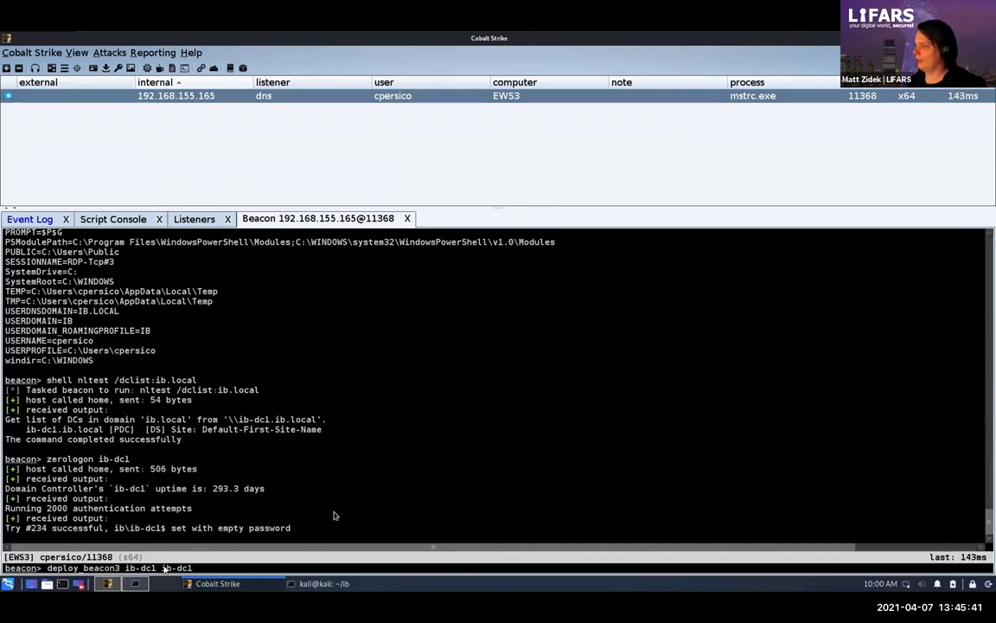
pyautogui.write('$ ""')
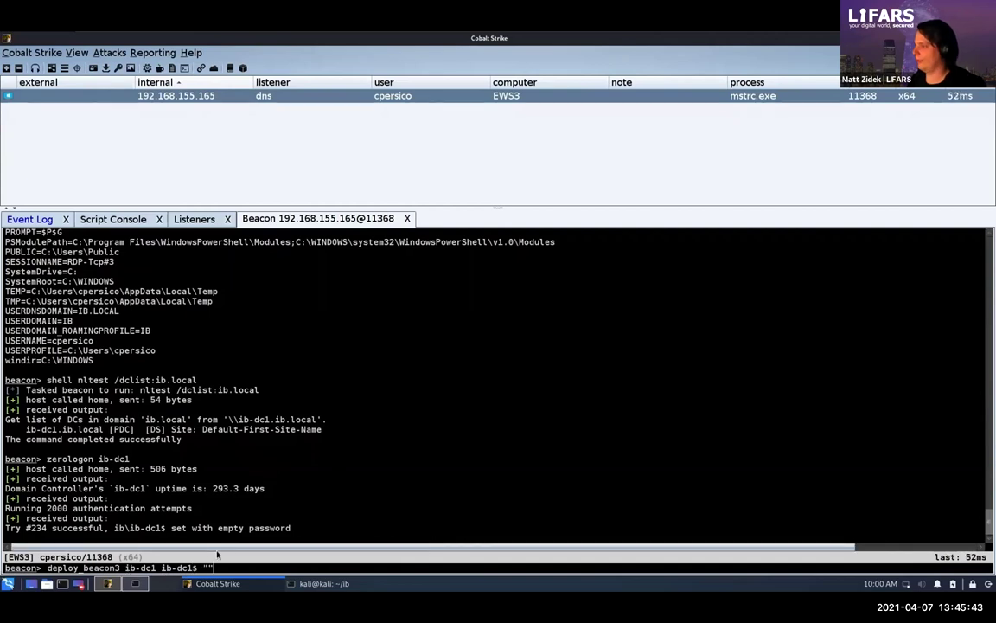
pyautogui.press('Return')
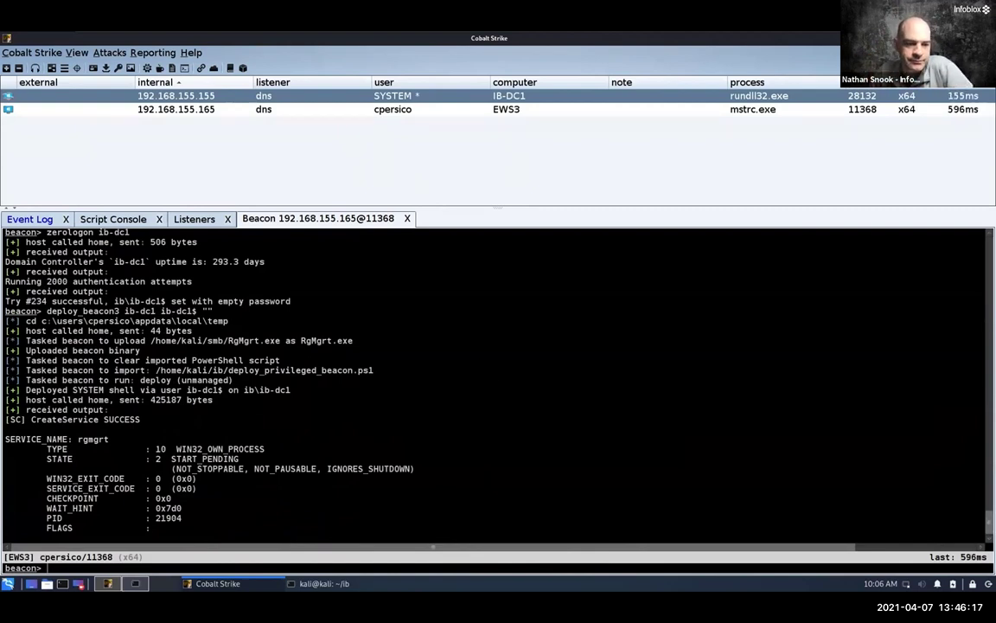
pyautogui.click(299, 109)
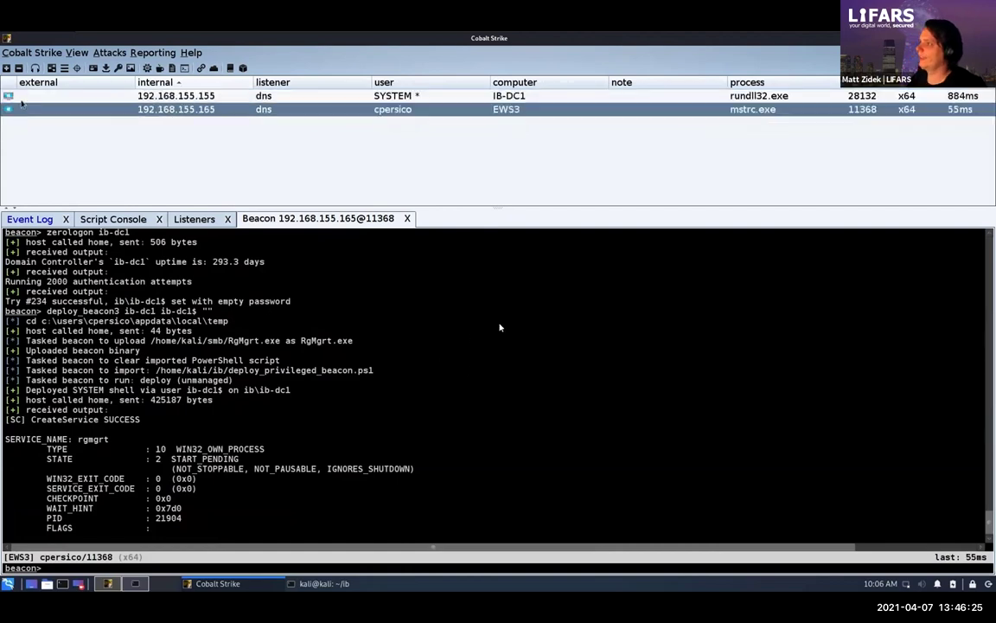
pyautogui.click(40, 98)
# - Open an Interact console on the IB-DC1 SYSTEM beacon and run deploy_ransom
pyautogui.rightClick(36, 100)
pyautogui.click(57, 105)
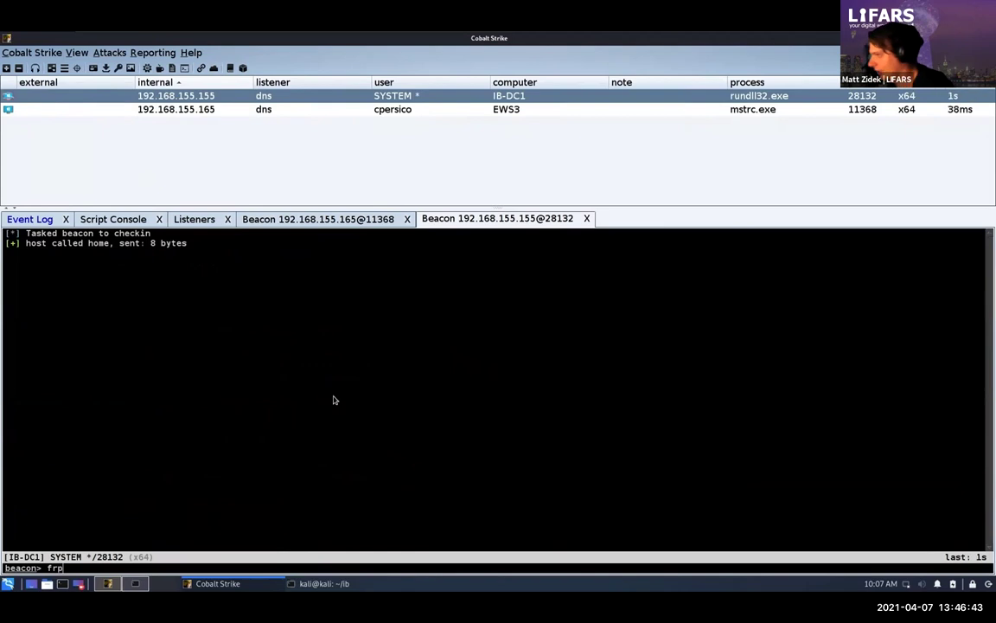
pyautogui.write('deploy')
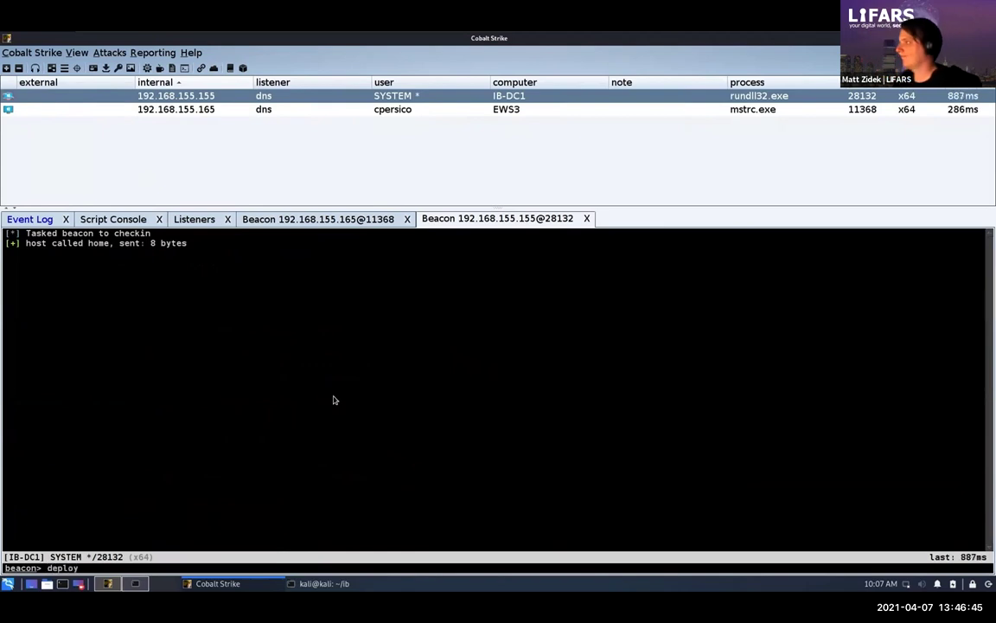
pyautogui.write('_ransom')
pyautogui.press('Return')
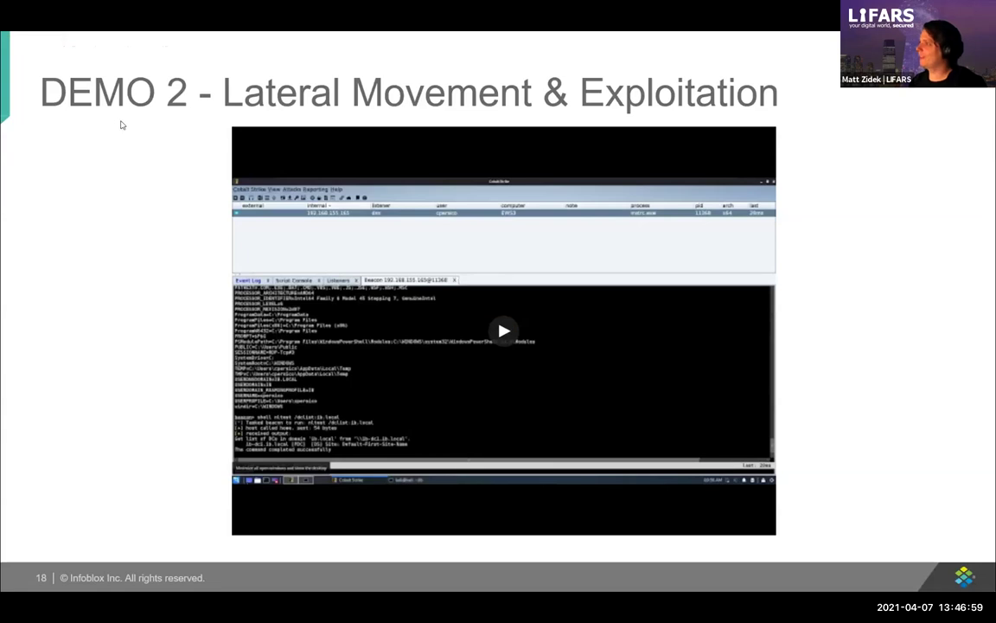
# - Advance to the 'Infoblox On-Prem Query Logs - aahuhr.pw' slide
pyautogui.press('space')
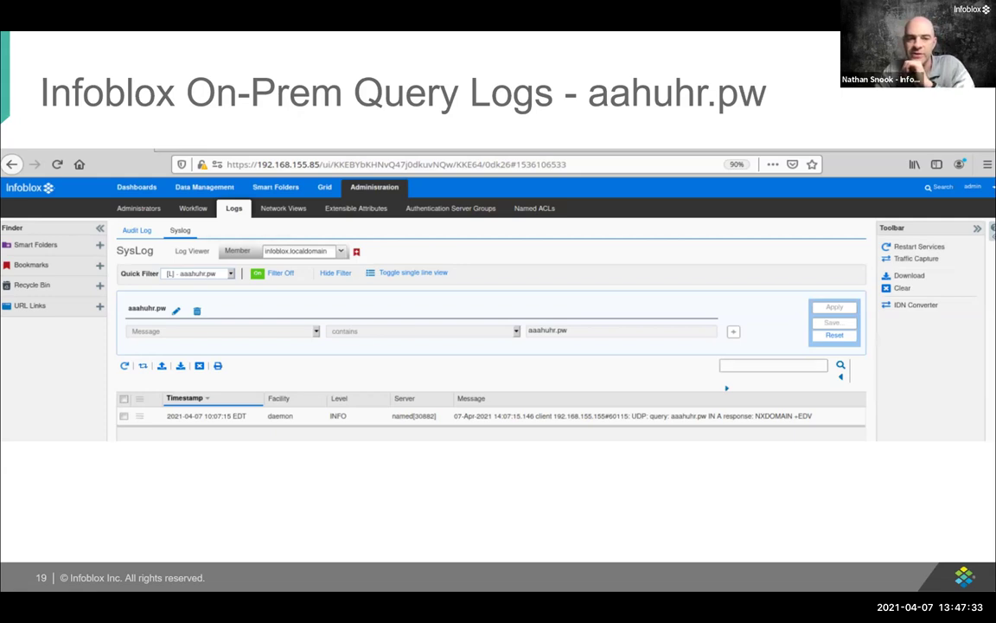
# - Advance to the 'Infoblox CSP Security Activity - aahuhr.pw' slide
pyautogui.press('Right')
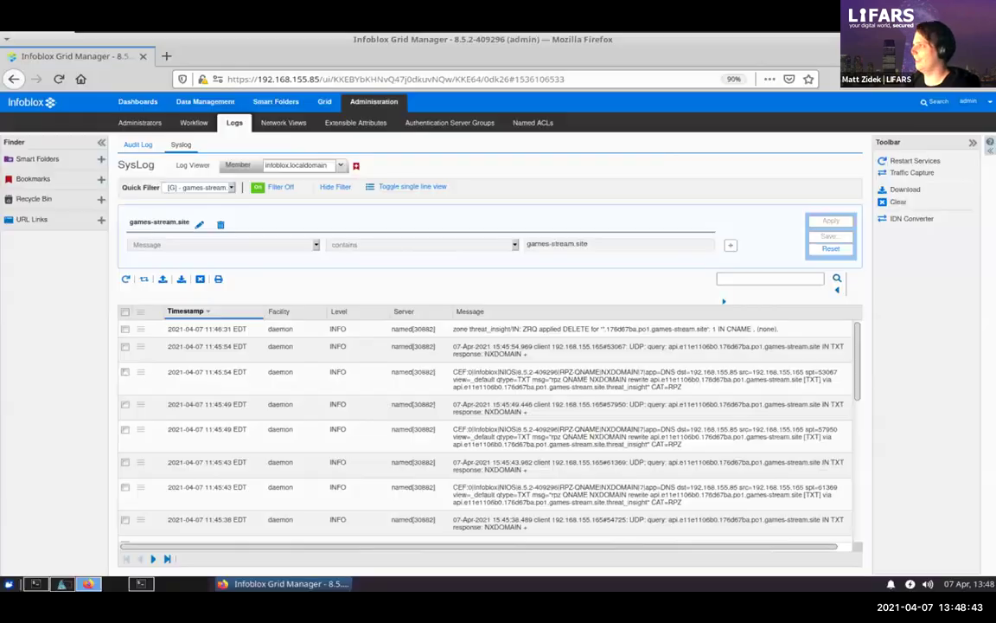
# - Bring the remote desktop's FreeRDP Edge window to the front
pyautogui.click(61, 584)
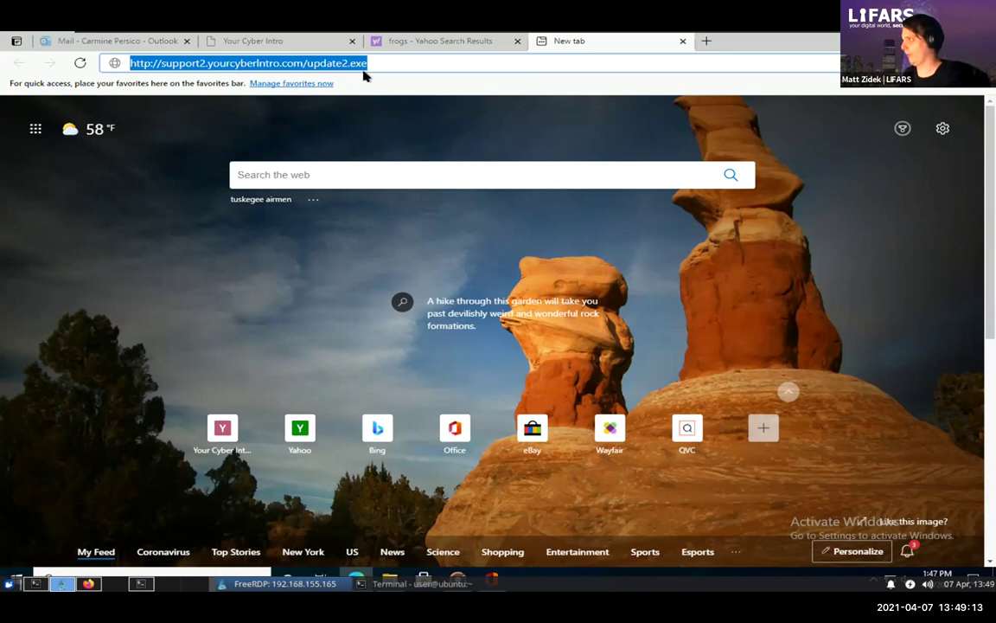
# - Download update2.exe from support2.yourcyberintro.com and run it despite the unverified publisher warning
pyautogui.click(424, 111)
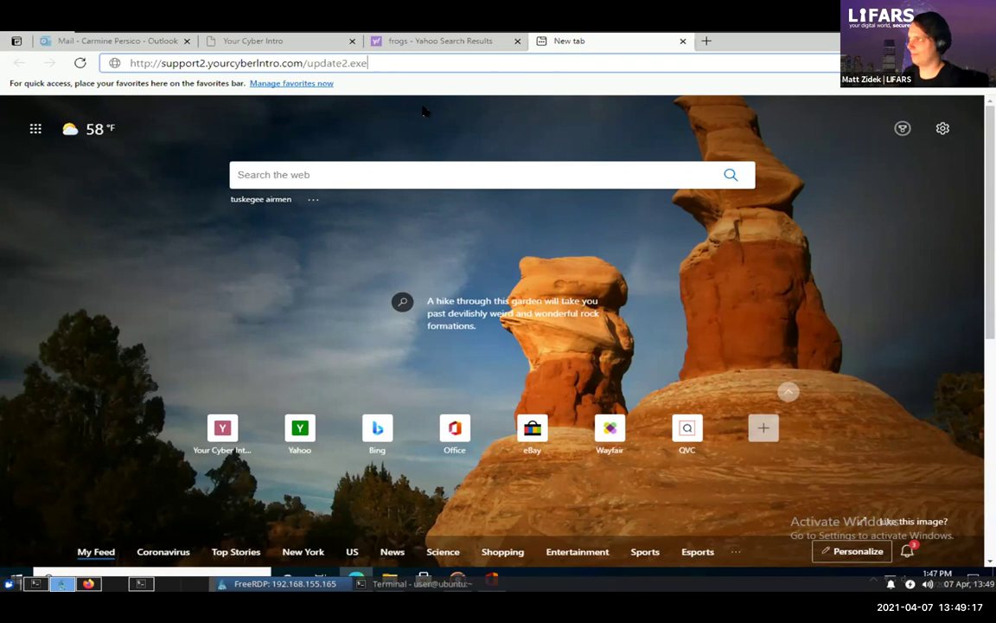
pyautogui.press('Return')
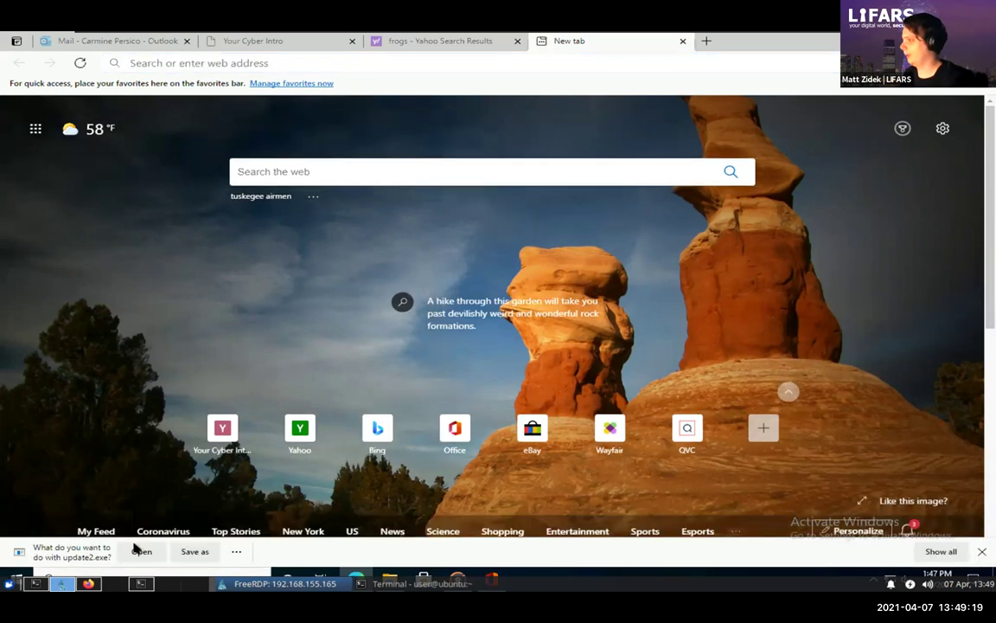
pyautogui.click(139, 552)
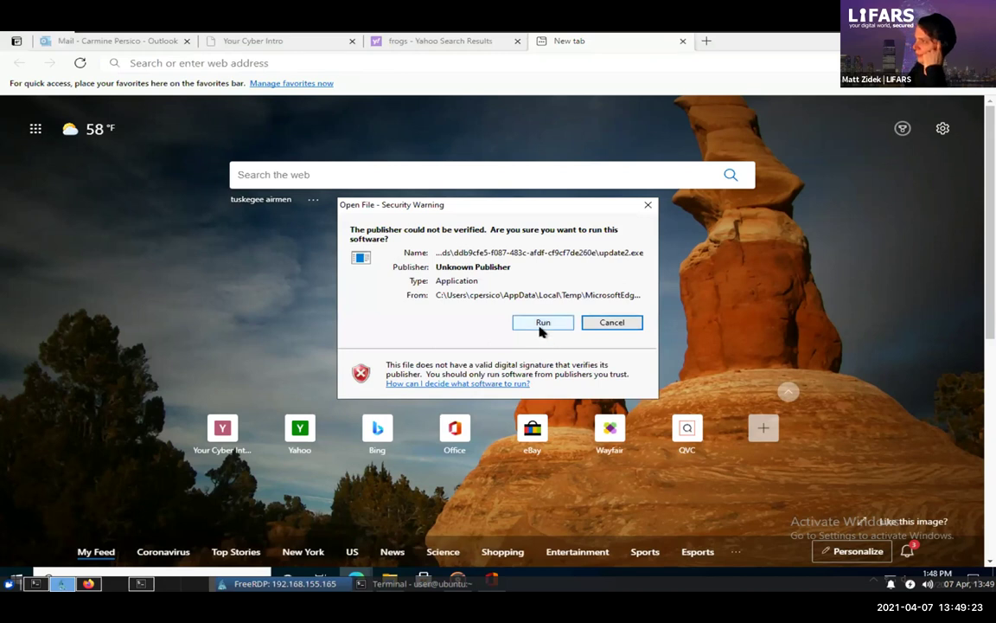
pyautogui.click(539, 325)
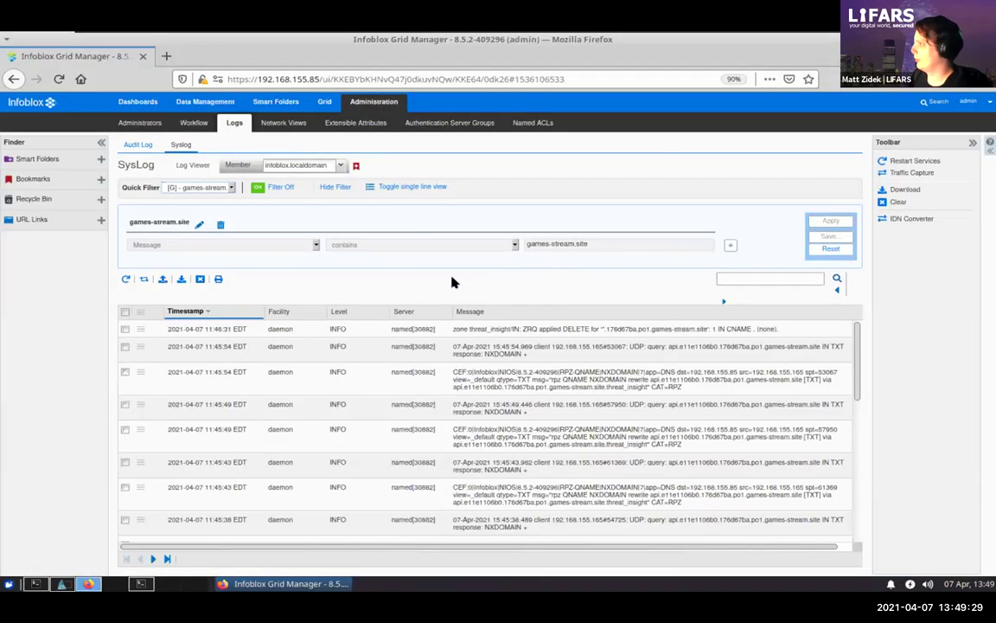
# - Refresh the games-stream.site syslog to reveal the new 0.0.0.0 query from 192.168.155.165
pyautogui.click(127, 279)
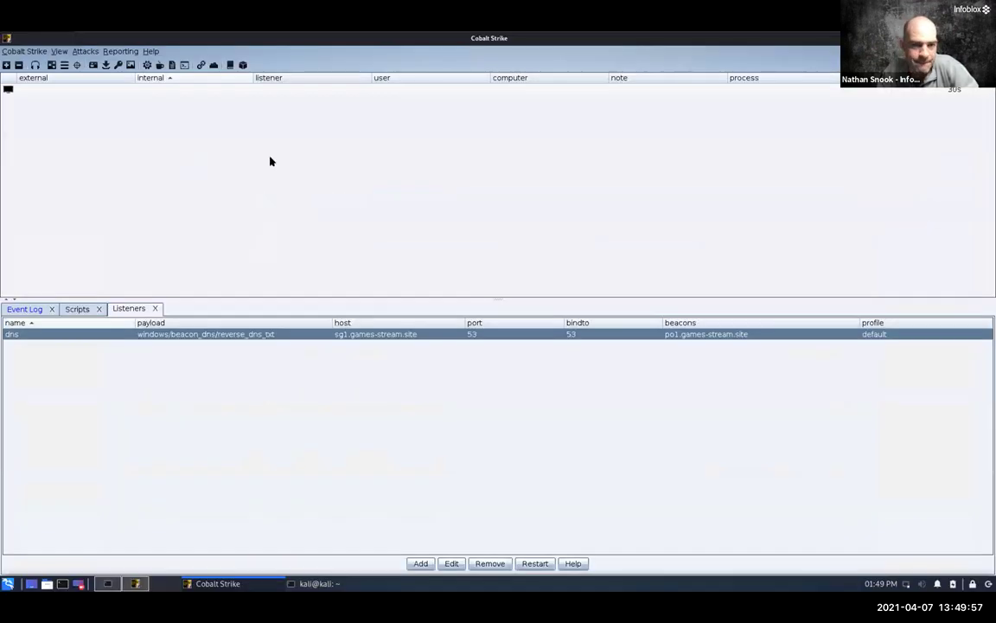
# - Open an Interact console for the newly arrived beacon session
pyautogui.click(230, 91)
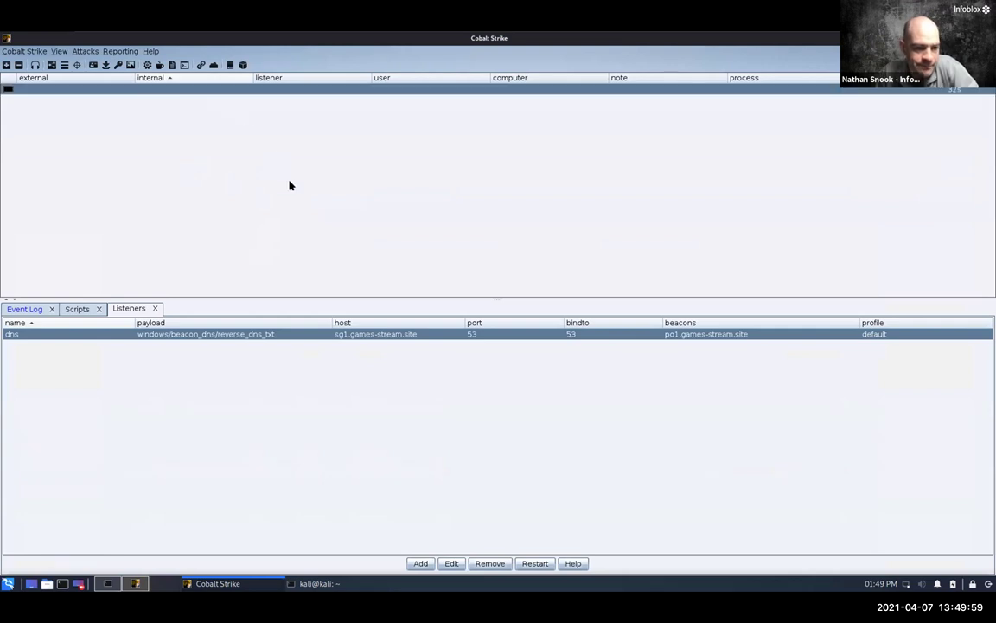
pyautogui.rightClick(319, 94)
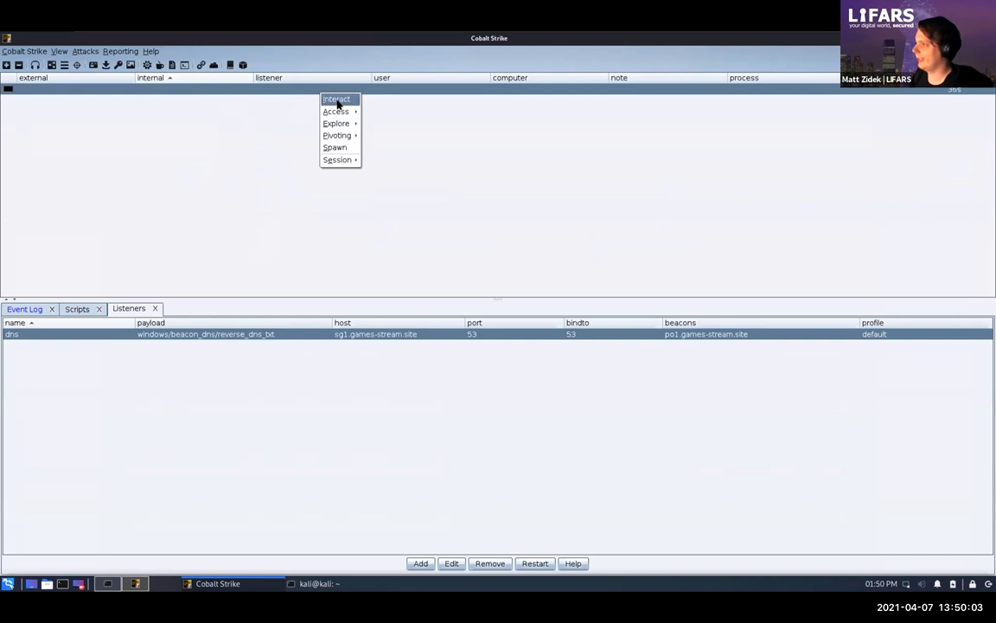
pyautogui.click(336, 99)
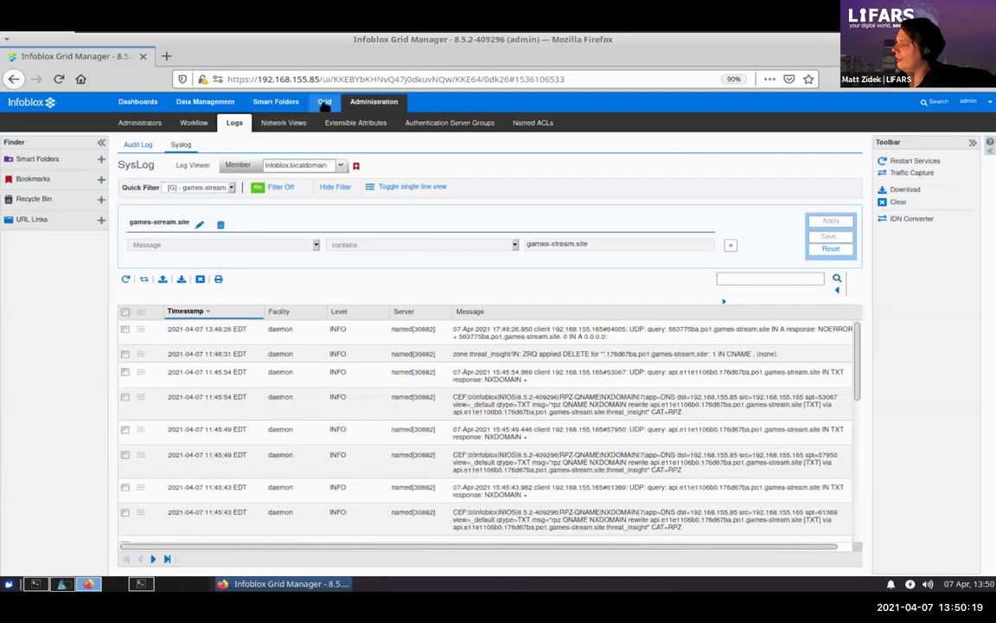
# - Navigate Infoblox Grid Manager to the threat_insight response policy zone's rules
pyautogui.click(324, 102)
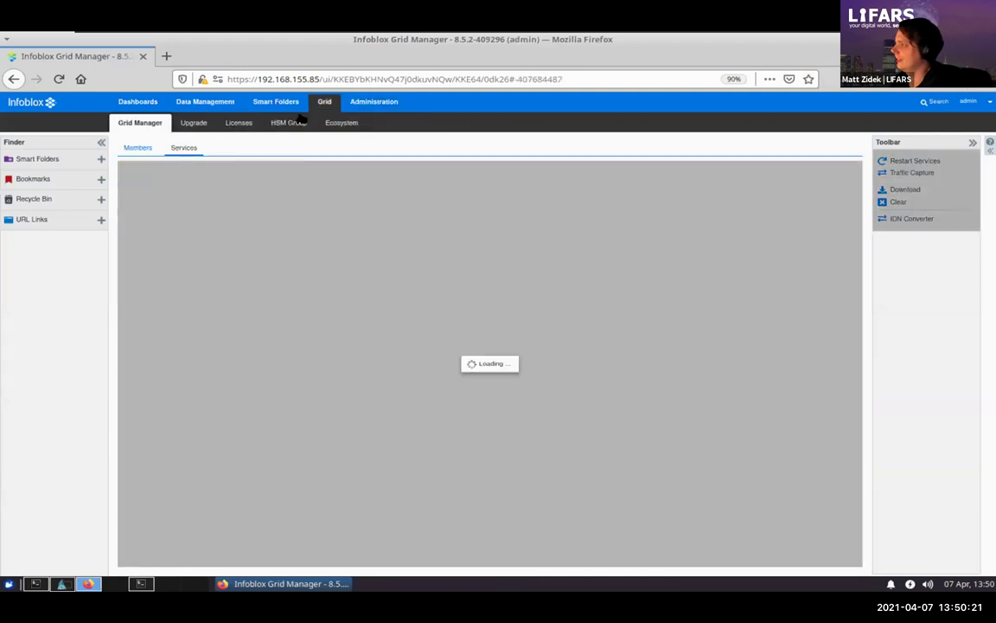
pyautogui.click(222, 102)
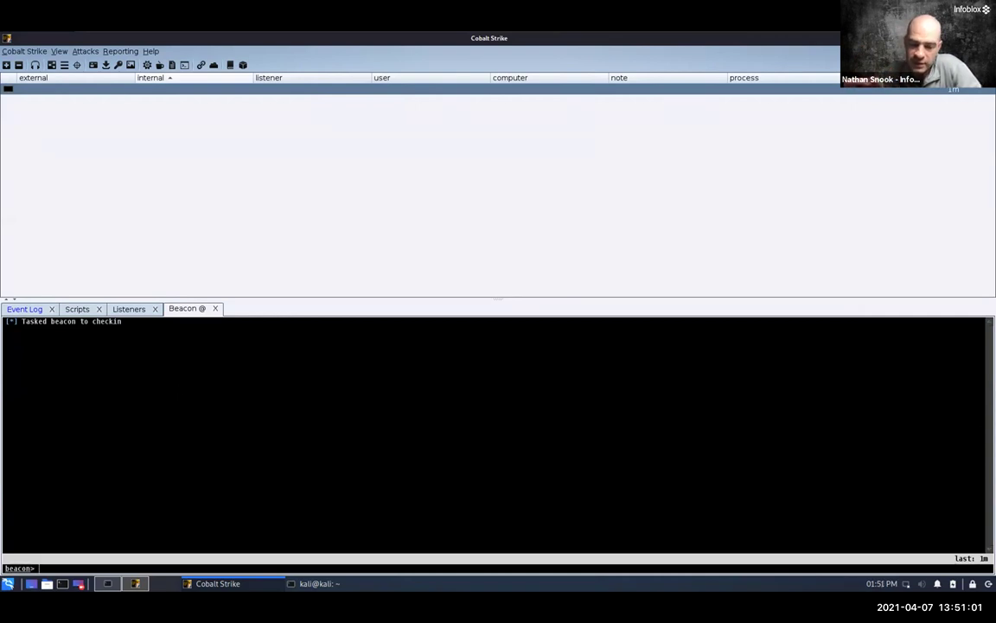
pyautogui.write('sleep 0')
# - Run sleep 0 on the new beacon to make it interactive
pyautogui.press('Return')
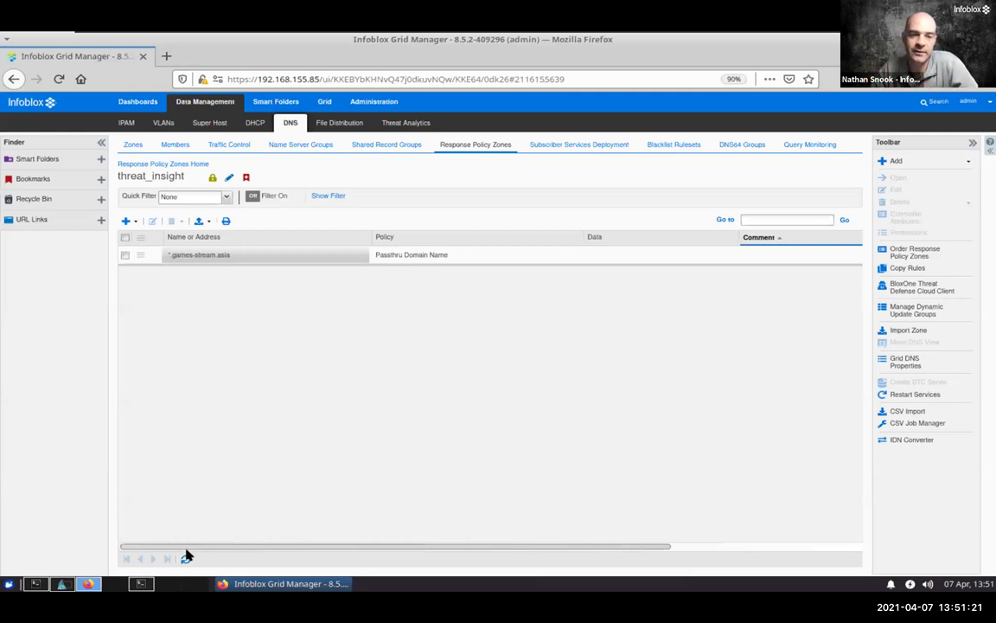
pyautogui.click(186, 559)
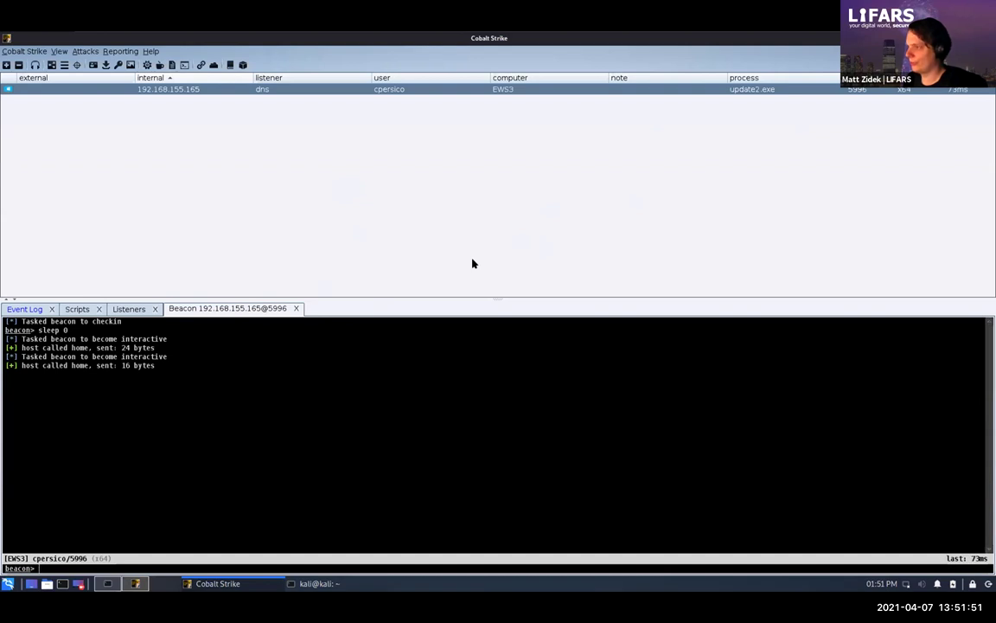
pyautogui.write('screen')
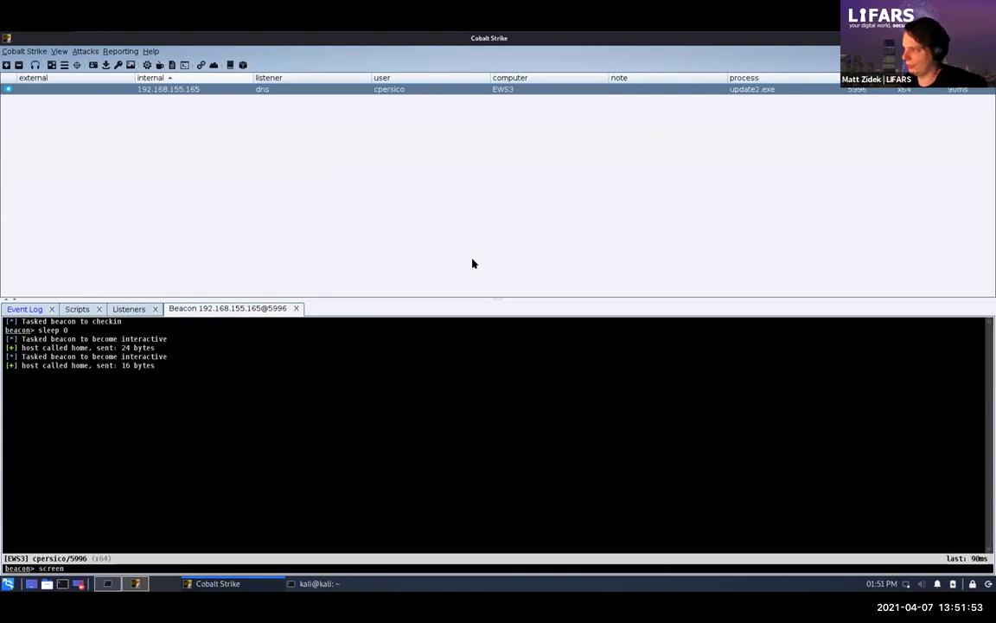
pyautogui.write('shot')
# - Run the screenshot command on the EWS3 beacon
pyautogui.press('Return')
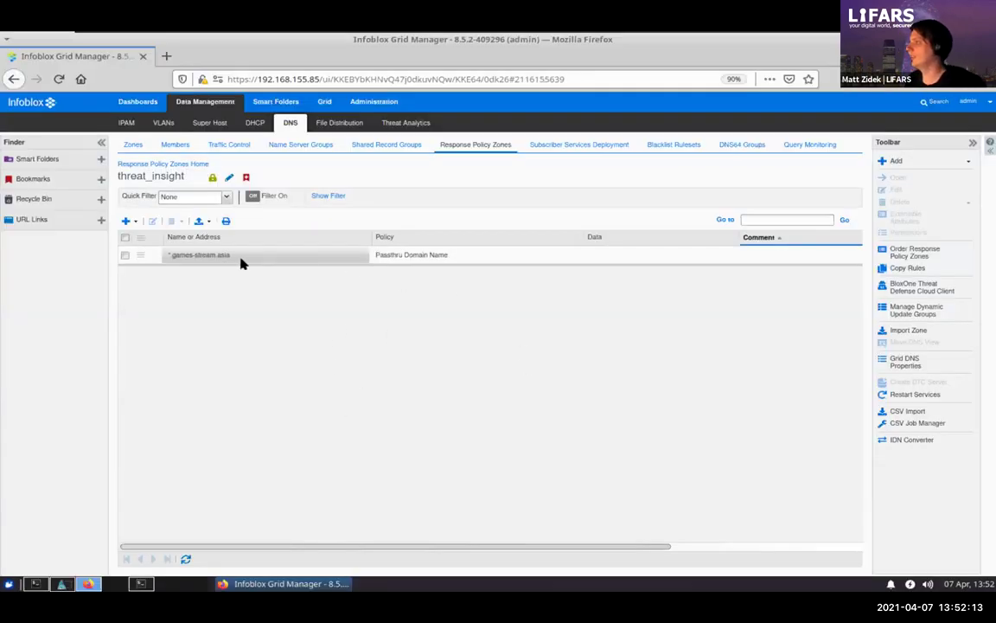
# - Refresh the threat_insight rules to reveal the two new games-stream.site block rules
pyautogui.click(185, 560)
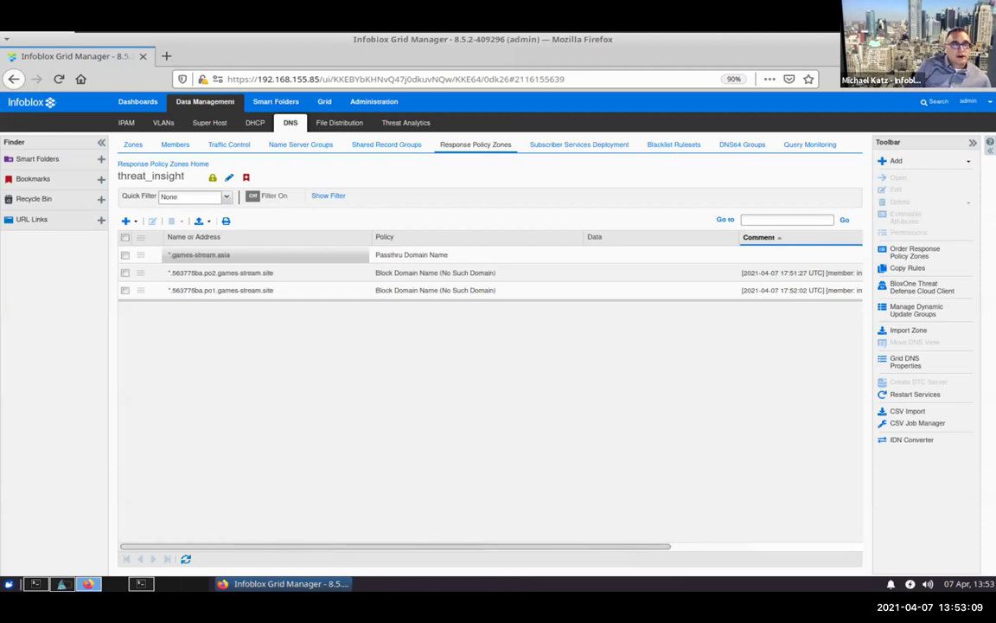
# - Advance the deck to slide 24, Lessons learned, with its four takeaways
pyautogui.press('Right')
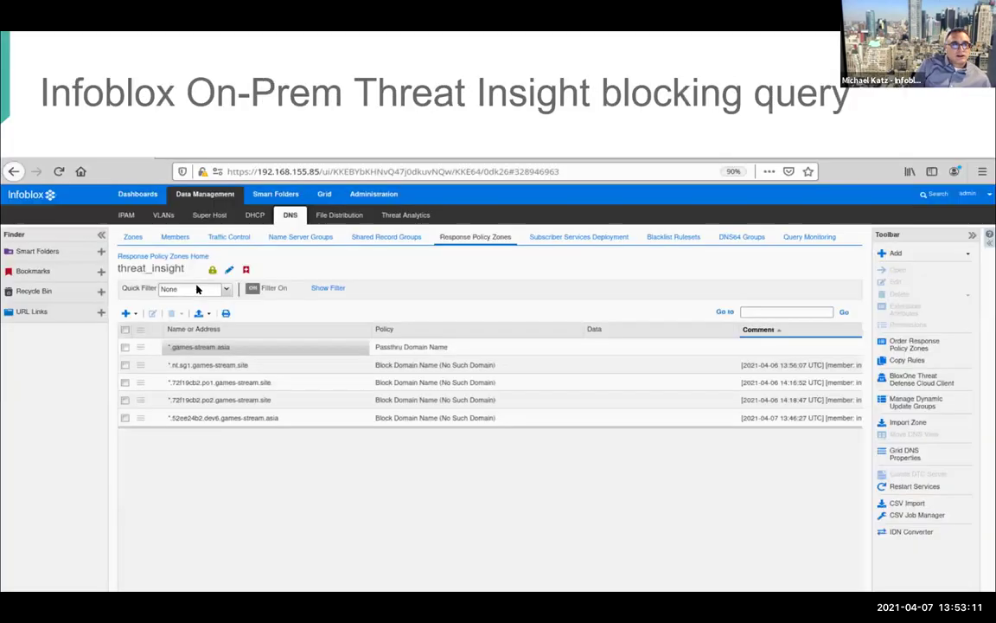
pyautogui.press('Right')
pyautogui.press('Right')
pyautogui.press('Right')
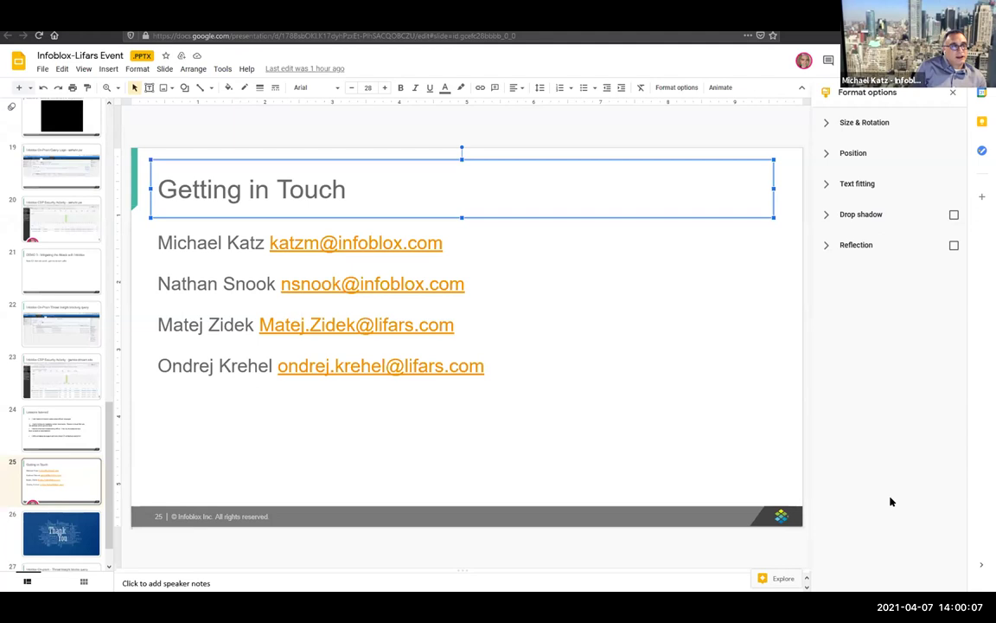
# - Deselect the contact text box and close Format options to enlarge 'Getting in Touch'
pyautogui.click(672, 249)
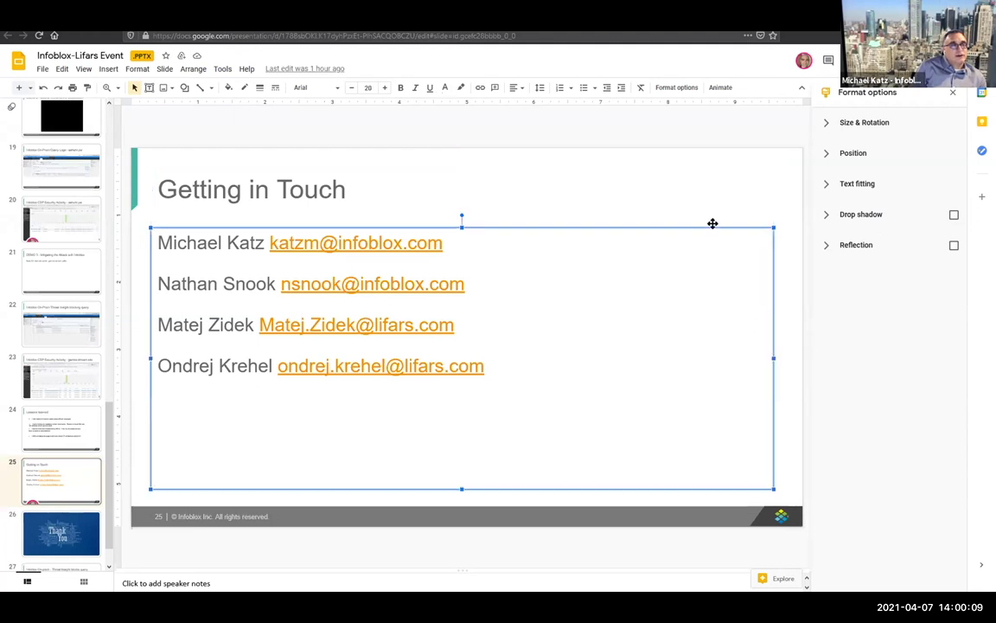
pyautogui.click(791, 229)
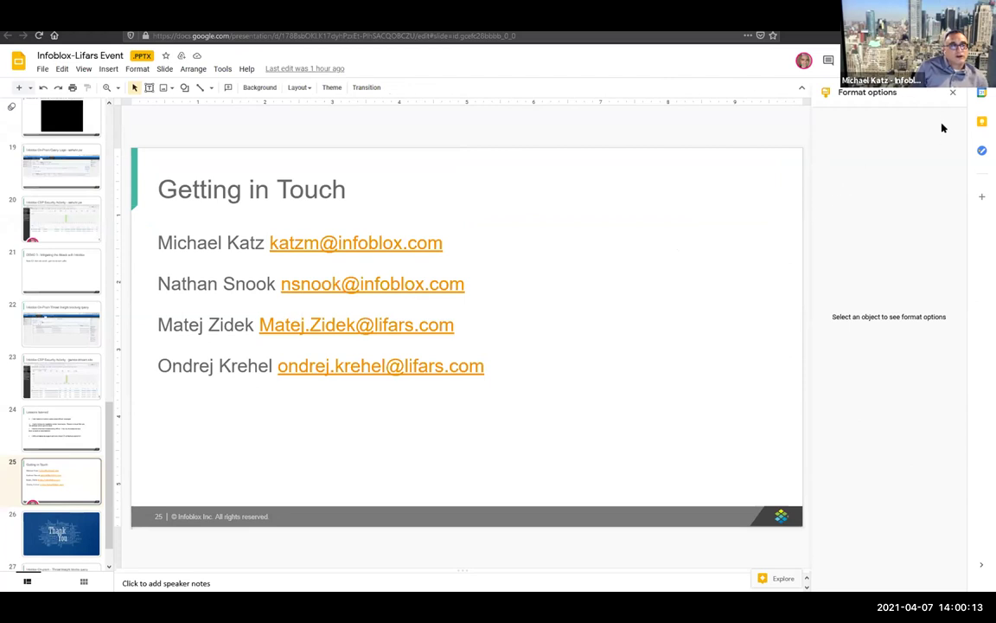
pyautogui.click(953, 91)
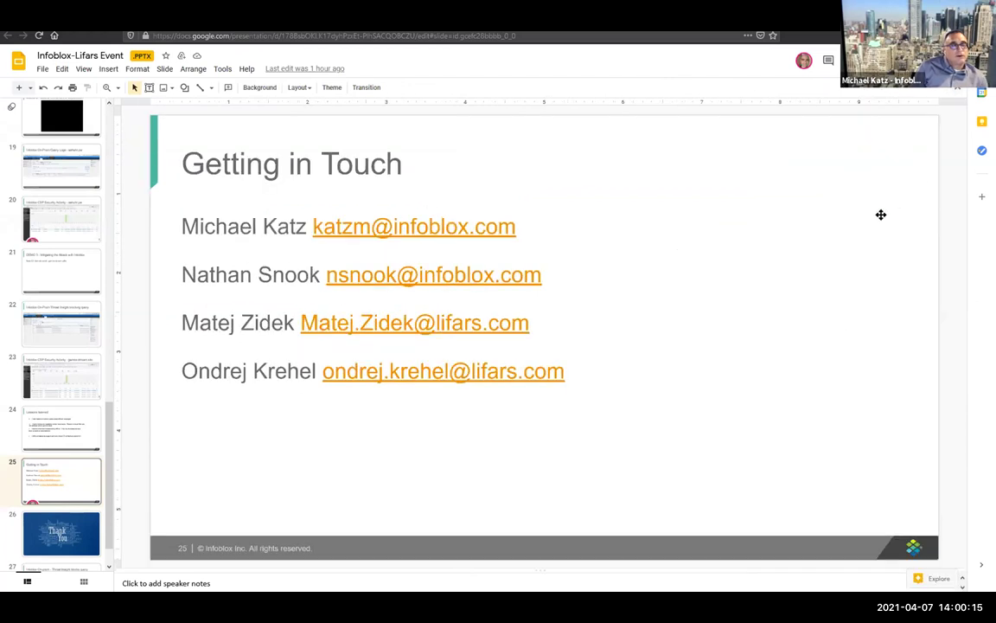